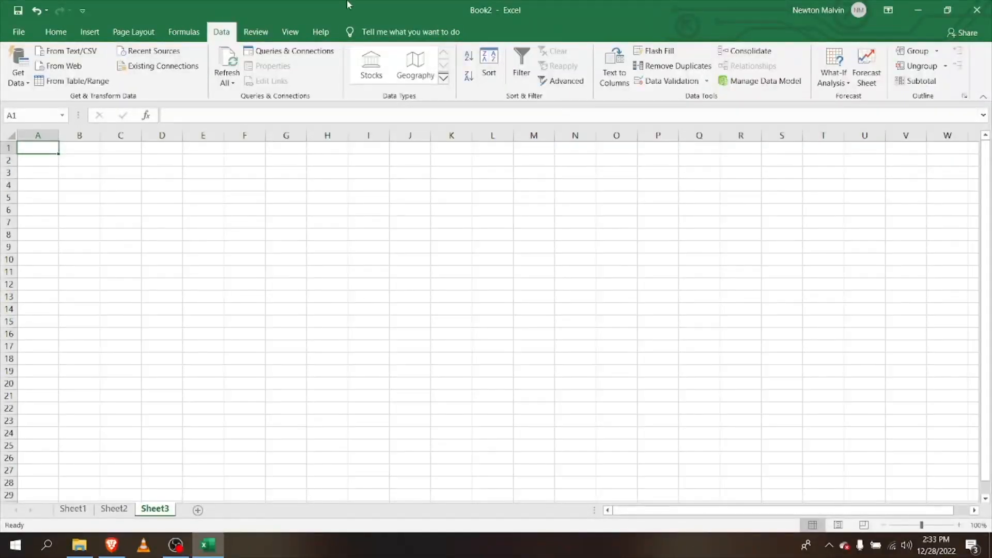
Enter the headings Sl.No., Students Name, Date of Birth and Father's Name in A1:D1.
text(S)
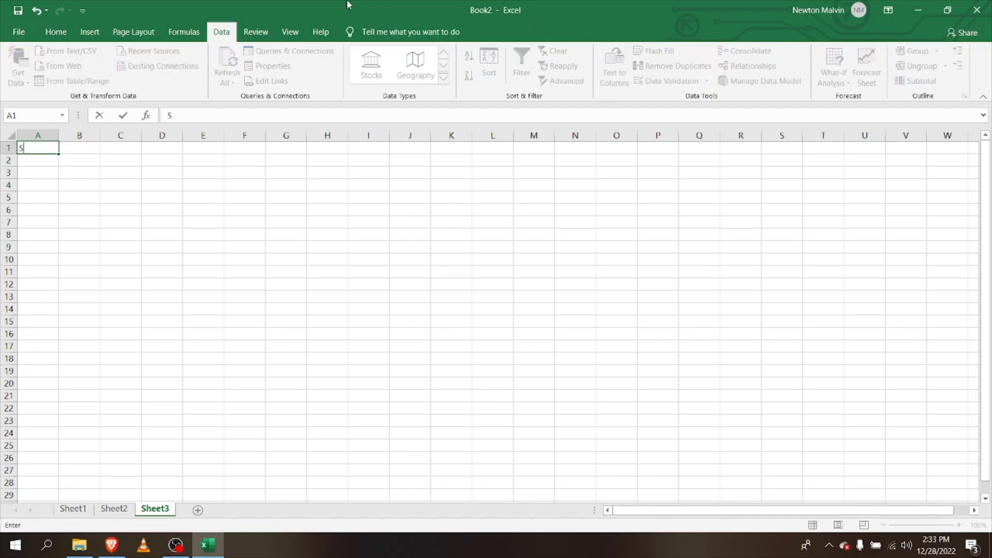
text(l.No.)
key(Tab)
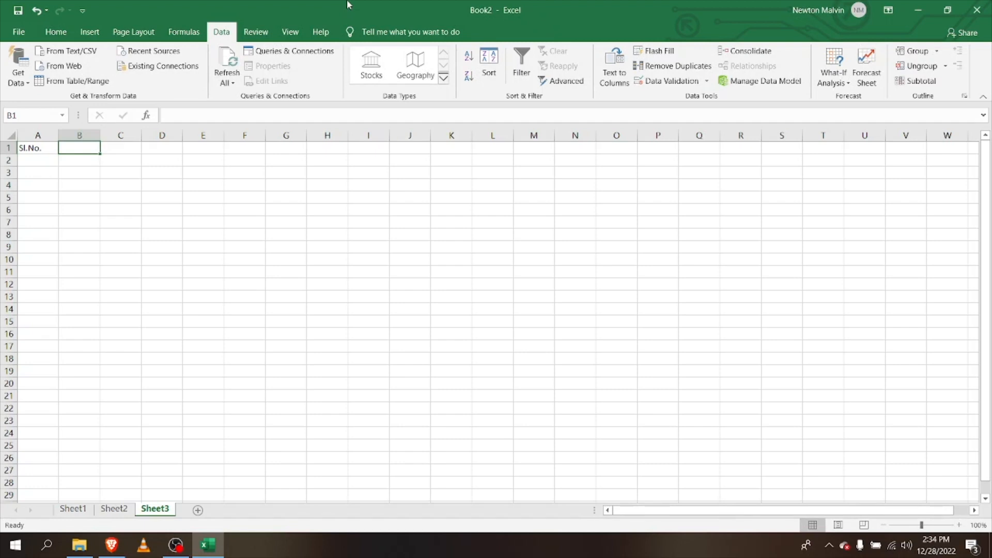
text(Studen)
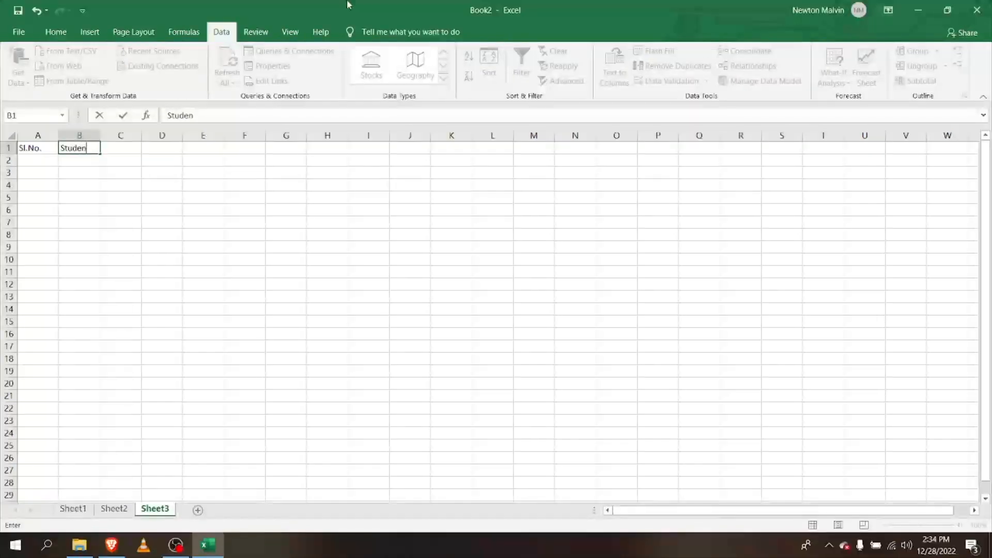
text(ts Name)
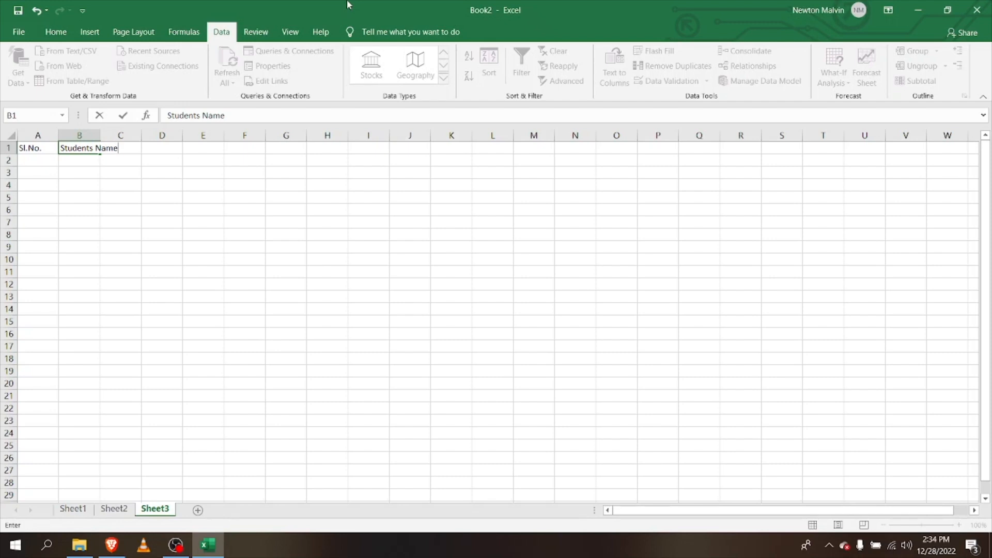
key(Tab)
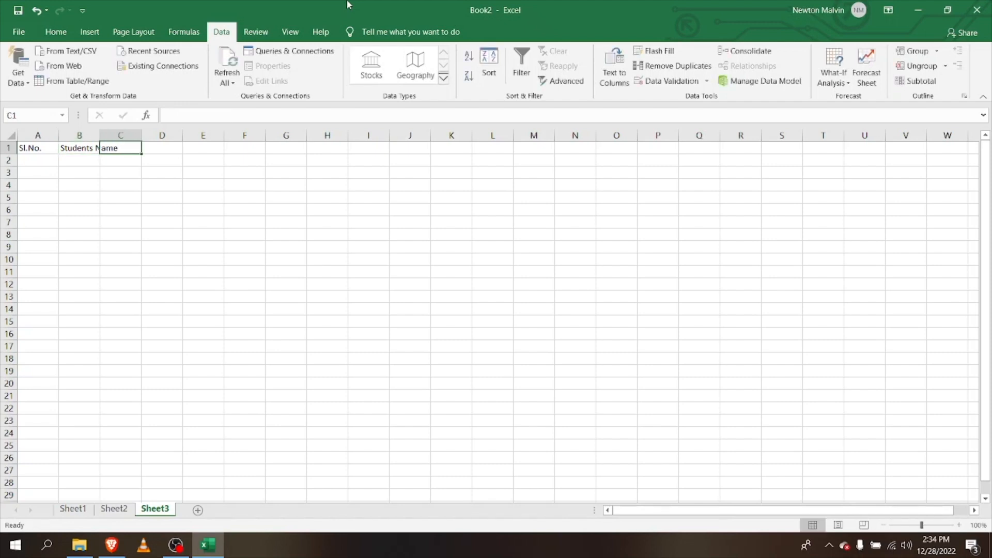
text(D)
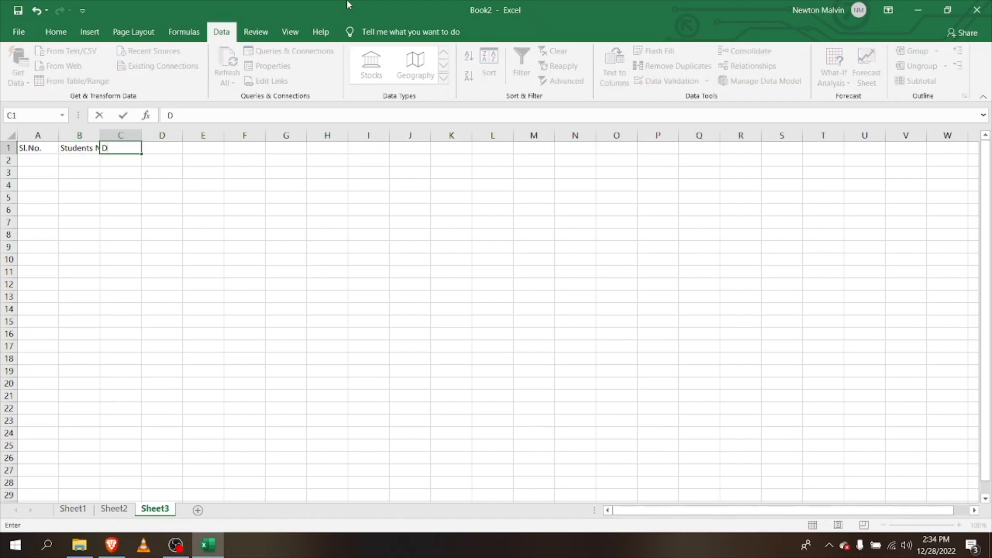
text(ate Of)
key(BackSpace)
key(BackSpace)
text(of Birth)
key(Tab)
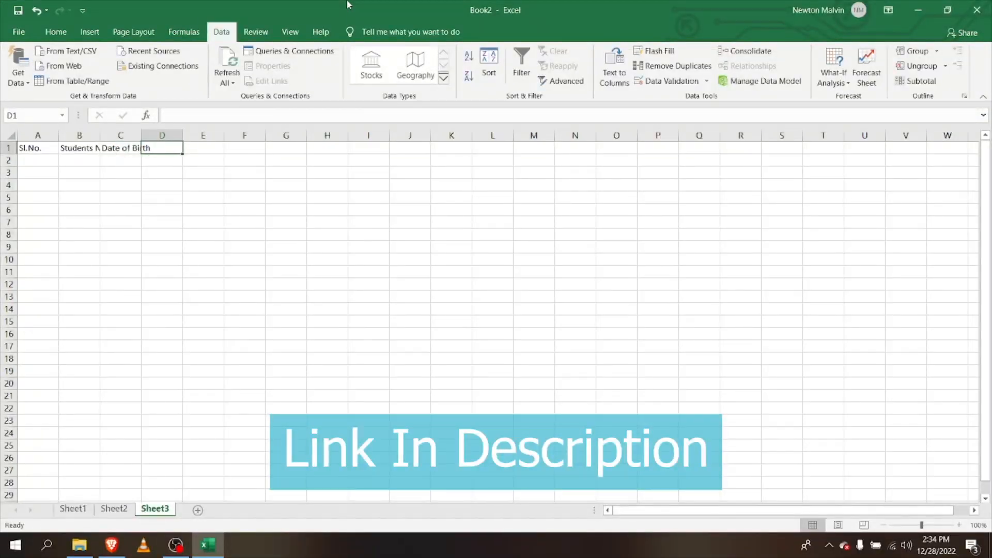
text(Fathers)
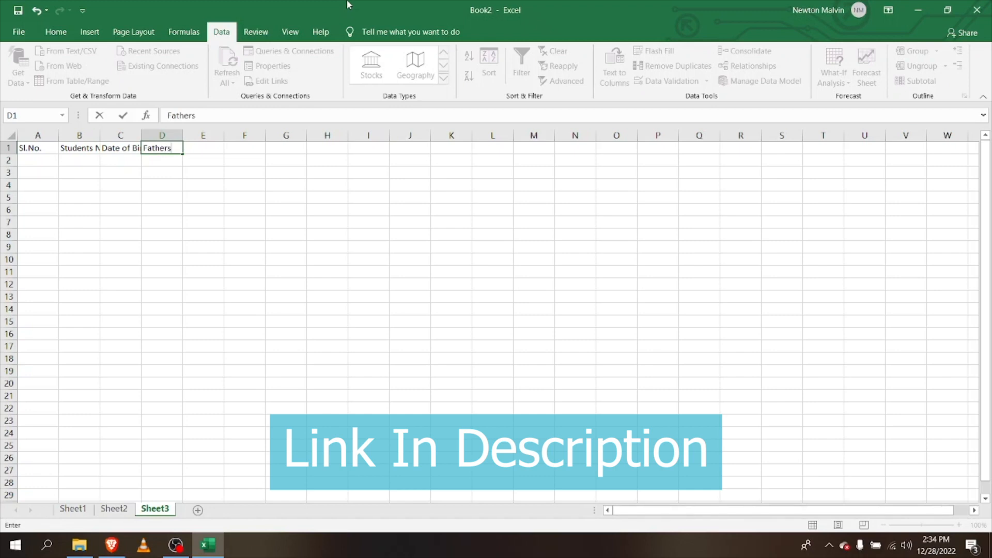
key(BackSpace)
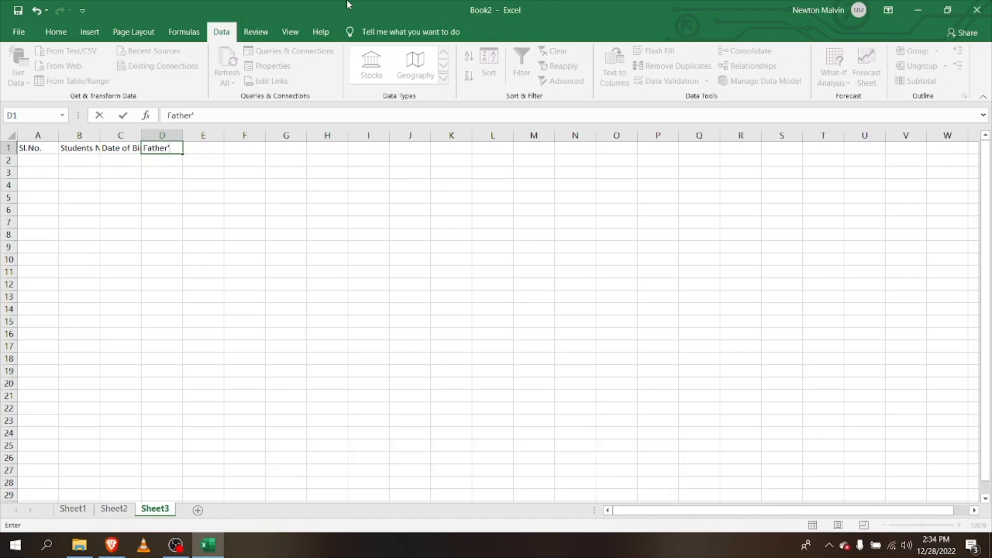
text('s Name)
key(Tab)
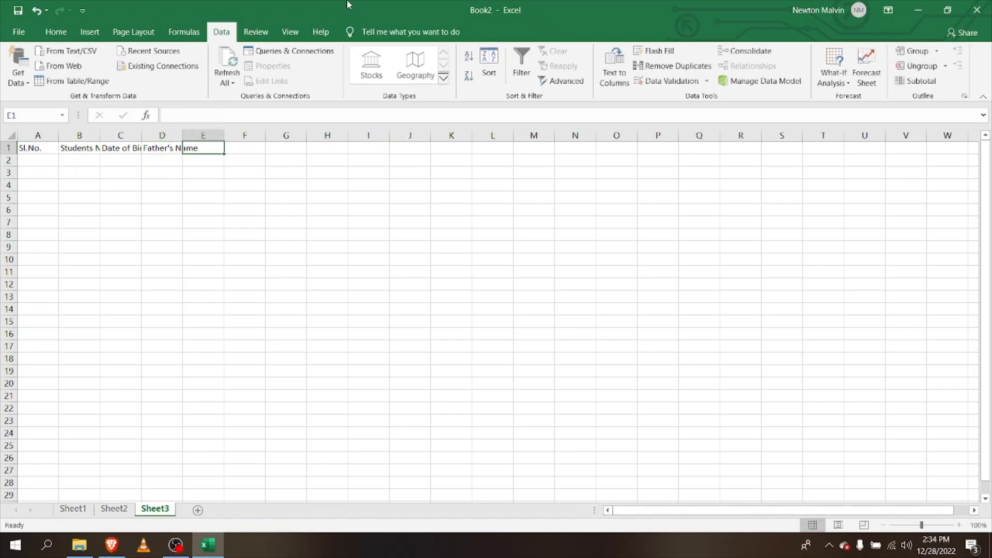
Enter the headings Gender, Address and Contact No in E1:G1.
key(alt)
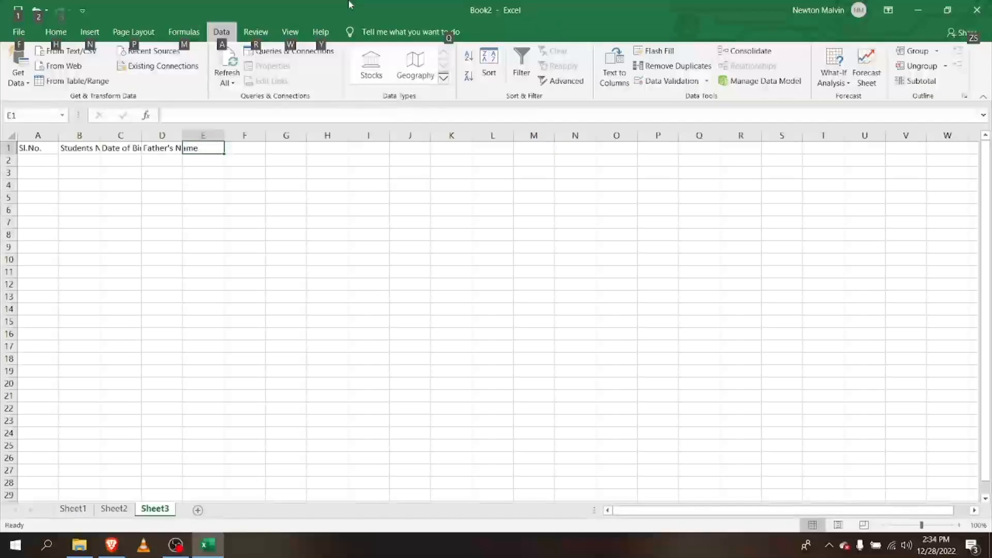
key(e)
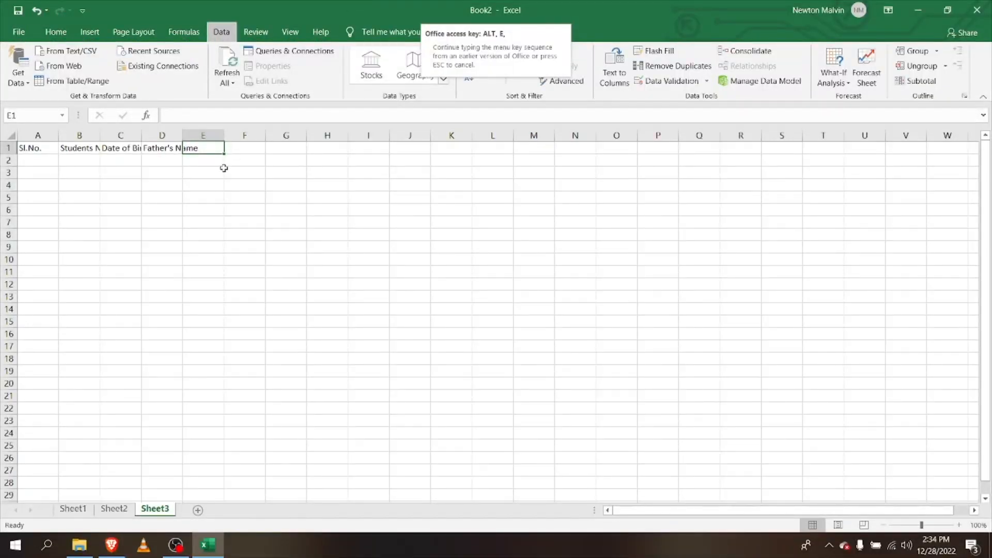
click(209, 148)
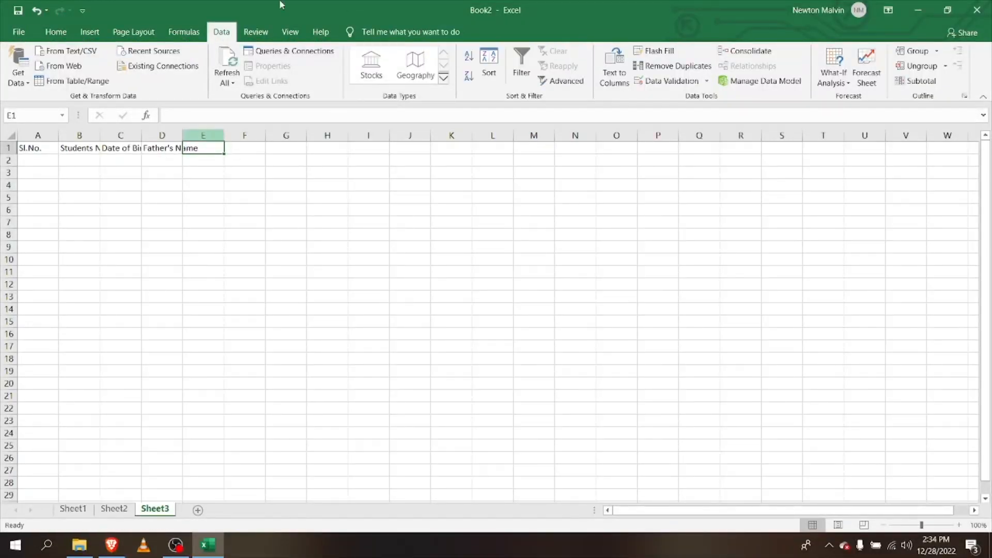
text(Gender)
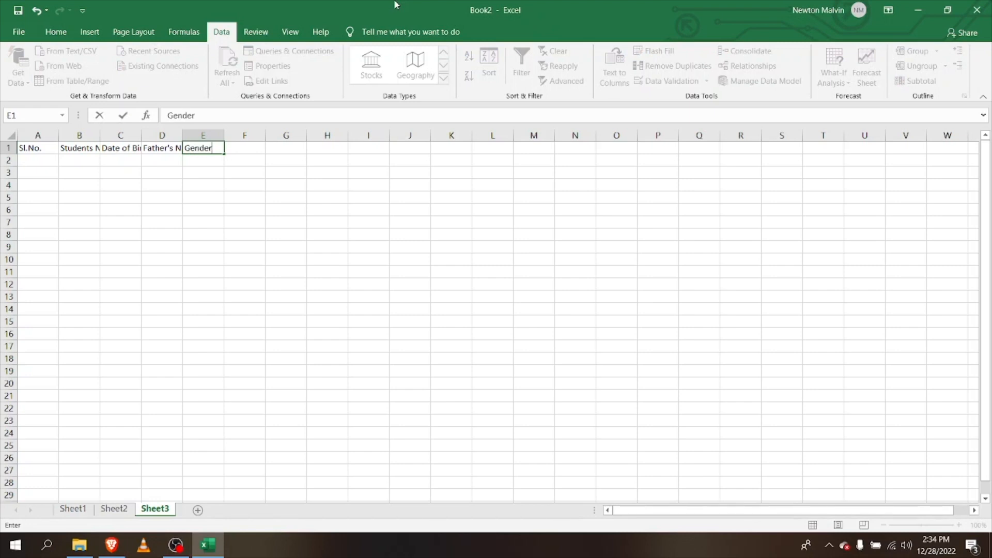
key(Tab)
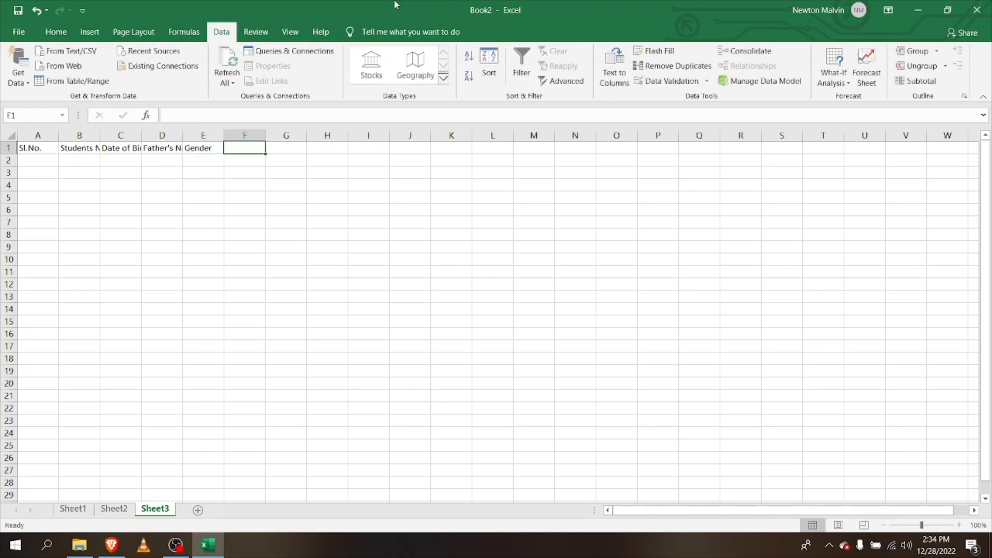
text(A)
key(BackSpace)
text(Ad)
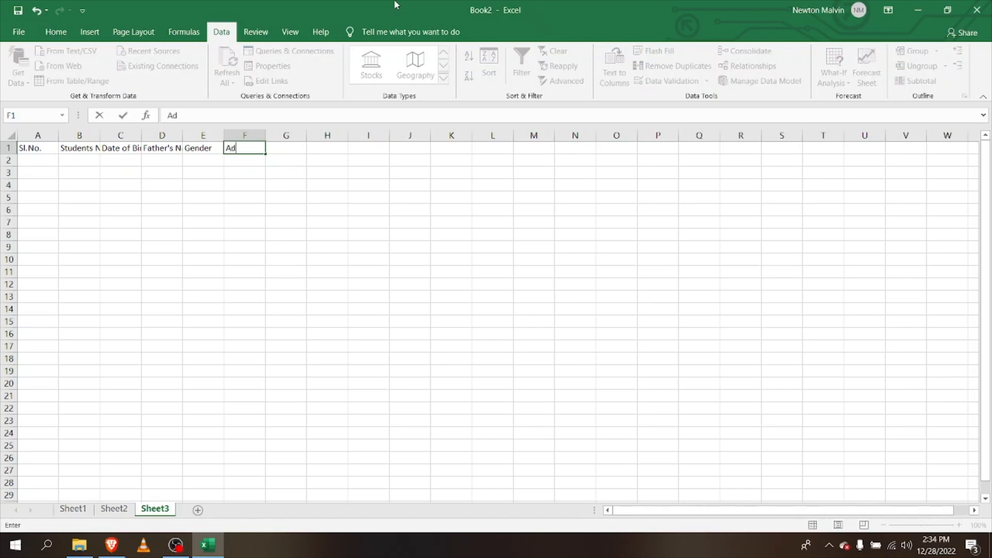
text(dress)
key(Tab)
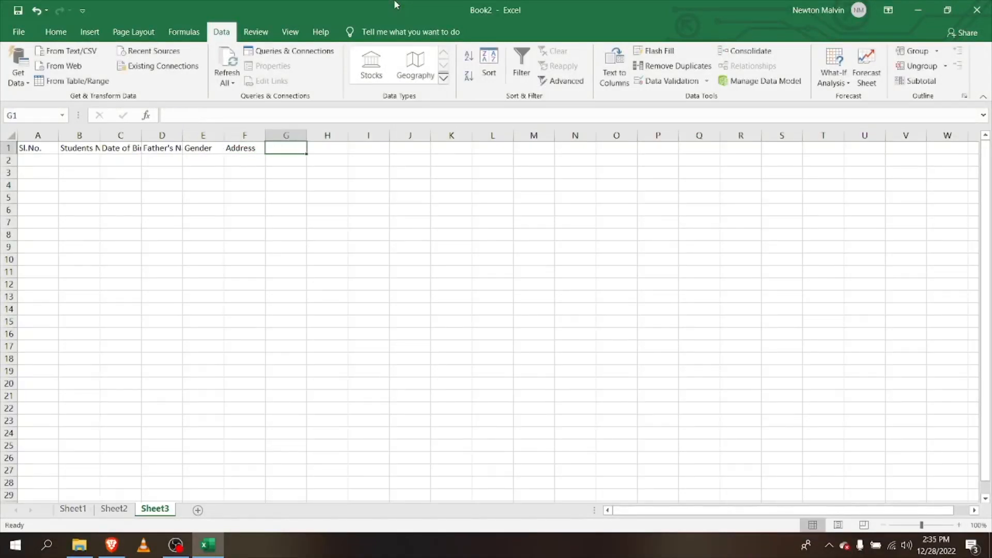
text(Co)
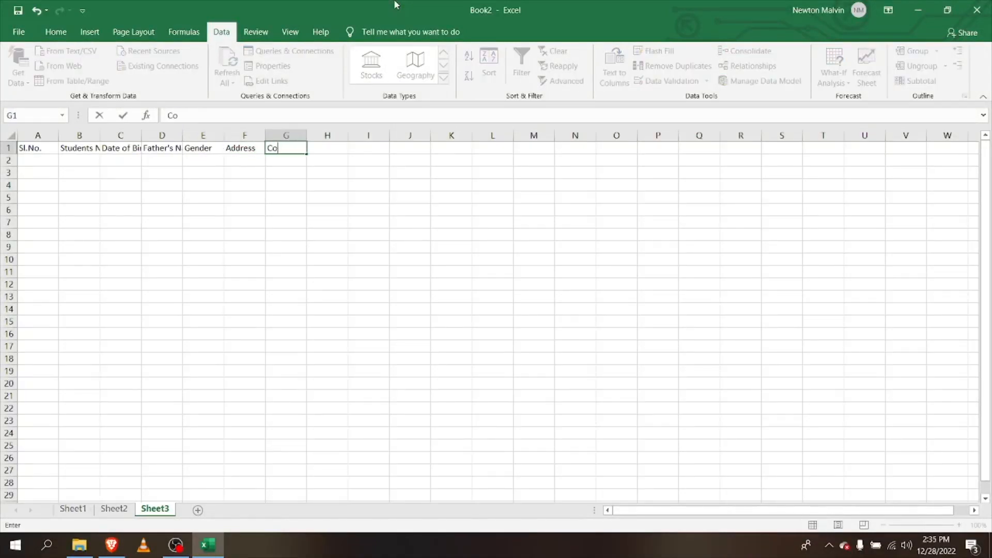
text(ntact No)
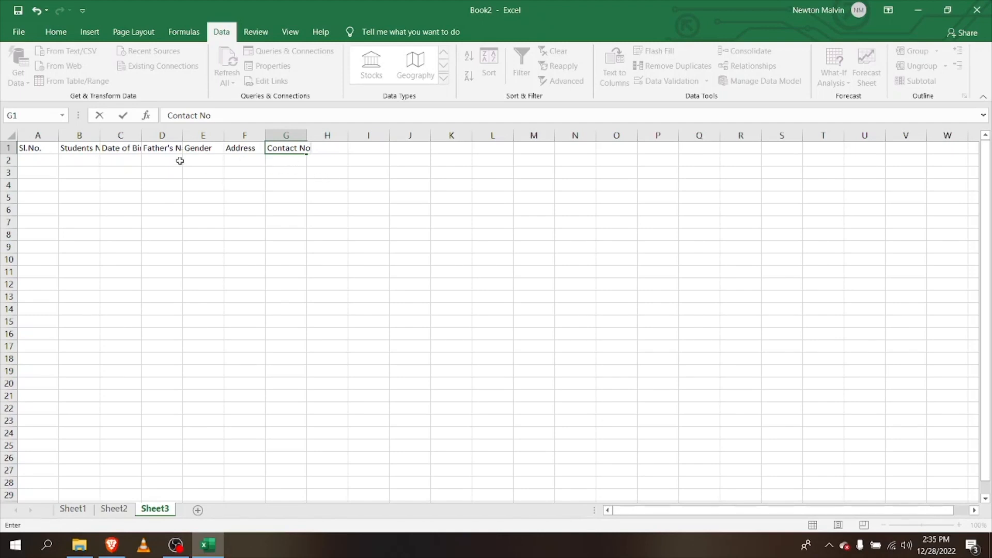
Centre the row 1 headings horizontally across the whole sheet, without vertical middle alignment.
click(12, 135)
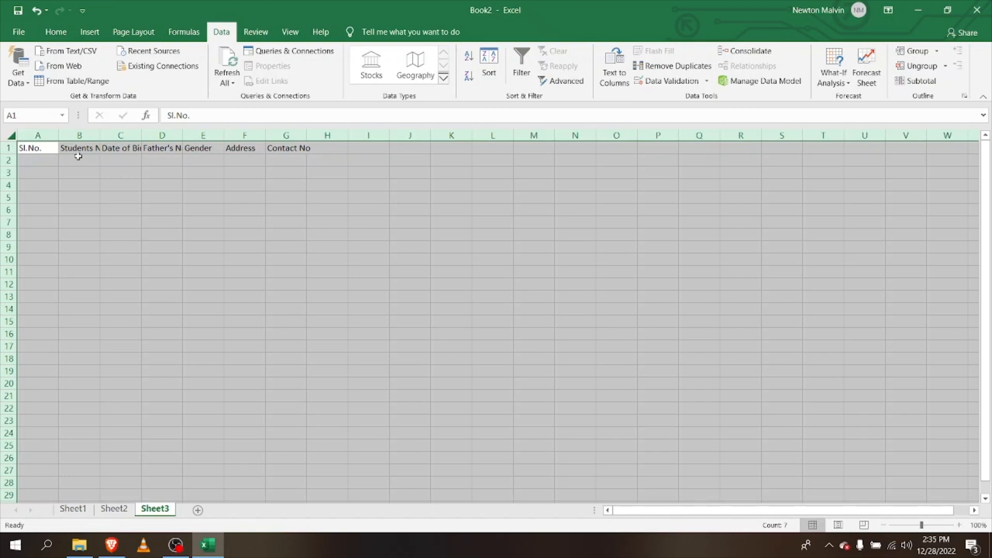
click(60, 152)
drag(46, 150, 305, 147)
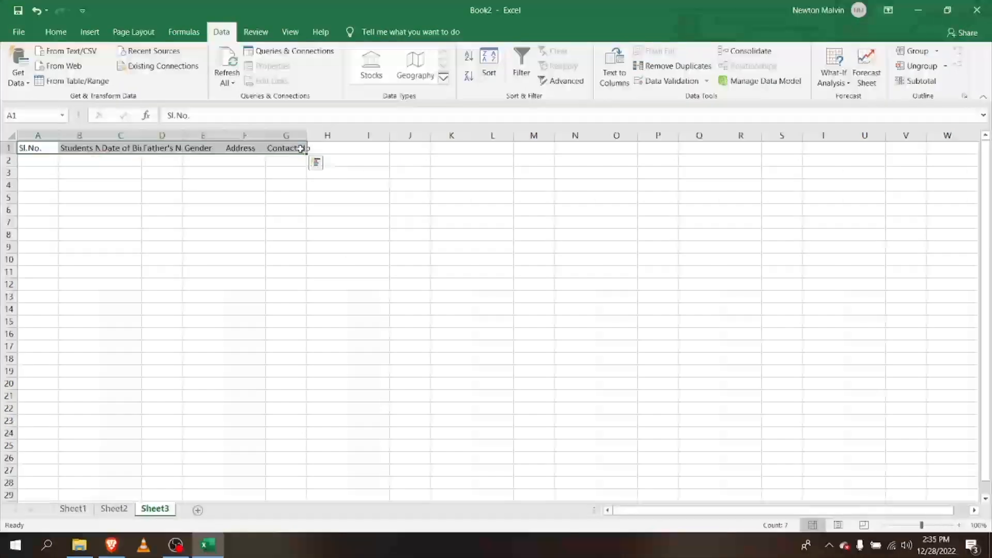
click(11, 144)
click(12, 137)
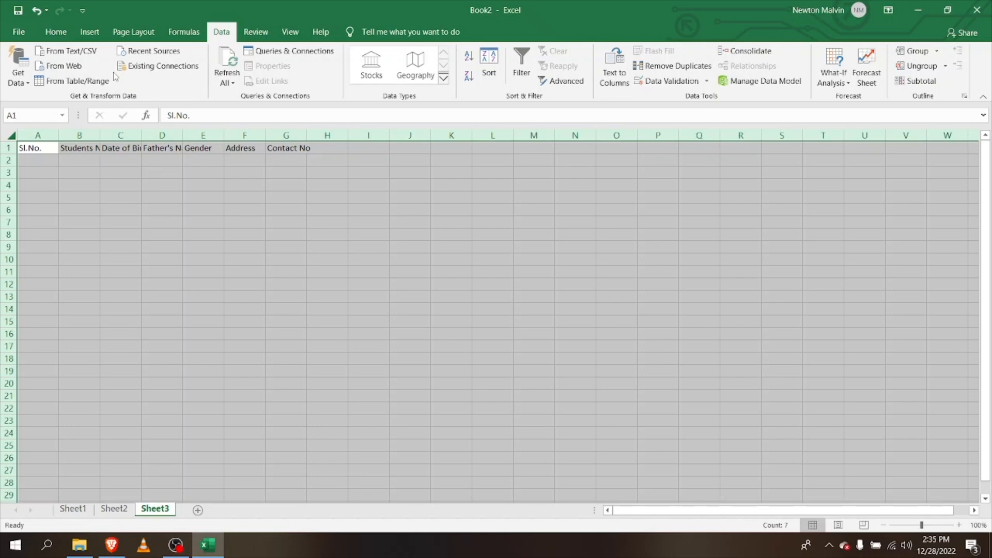
click(52, 32)
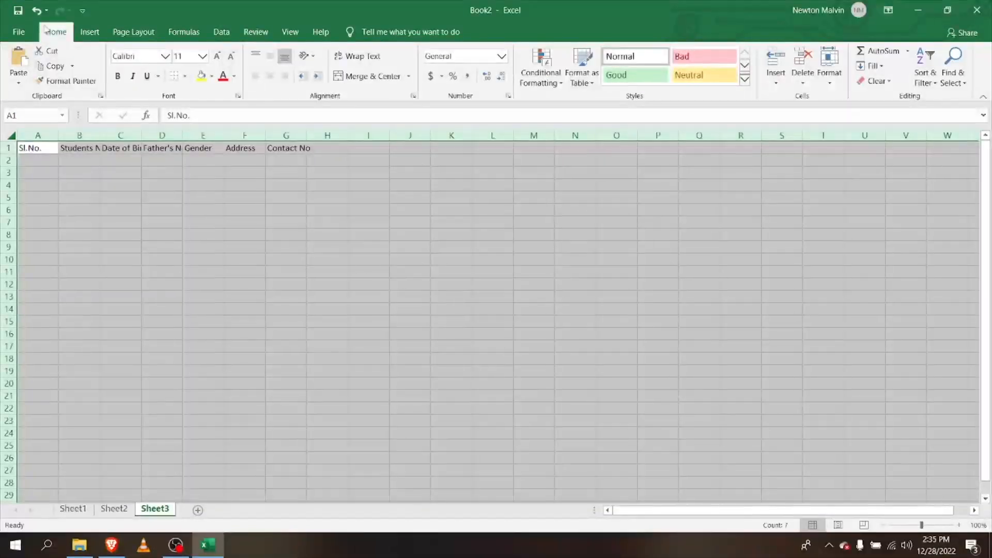
click(271, 61)
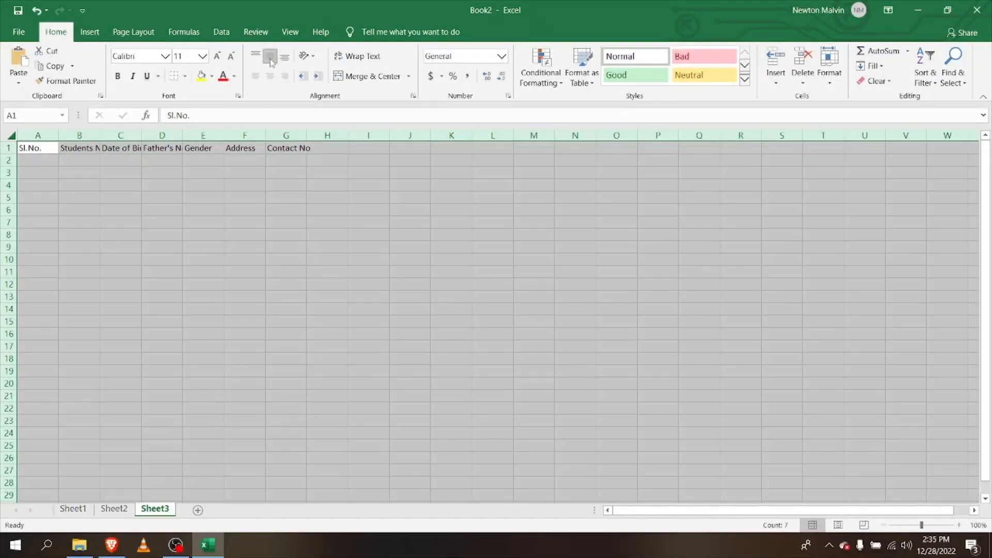
click(269, 77)
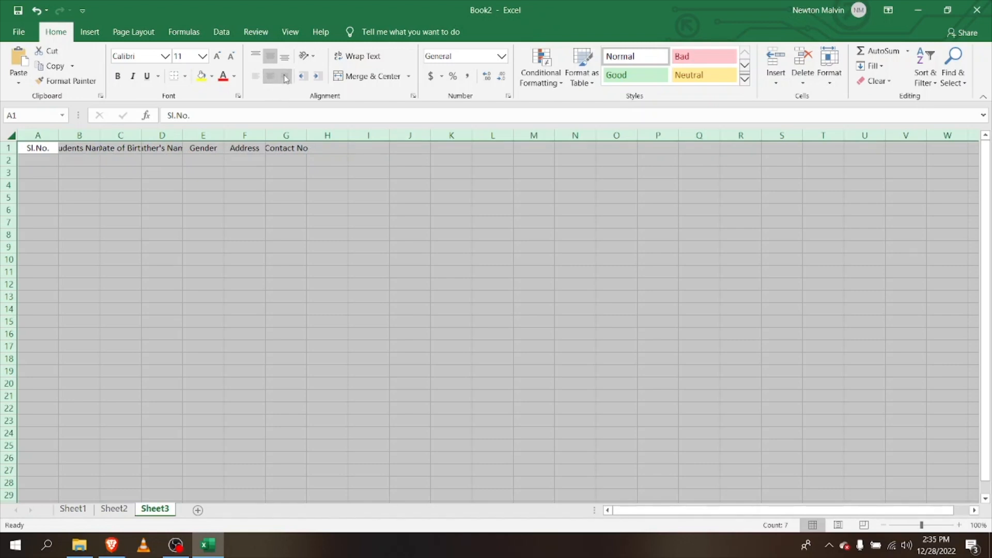
click(270, 63)
click(270, 76)
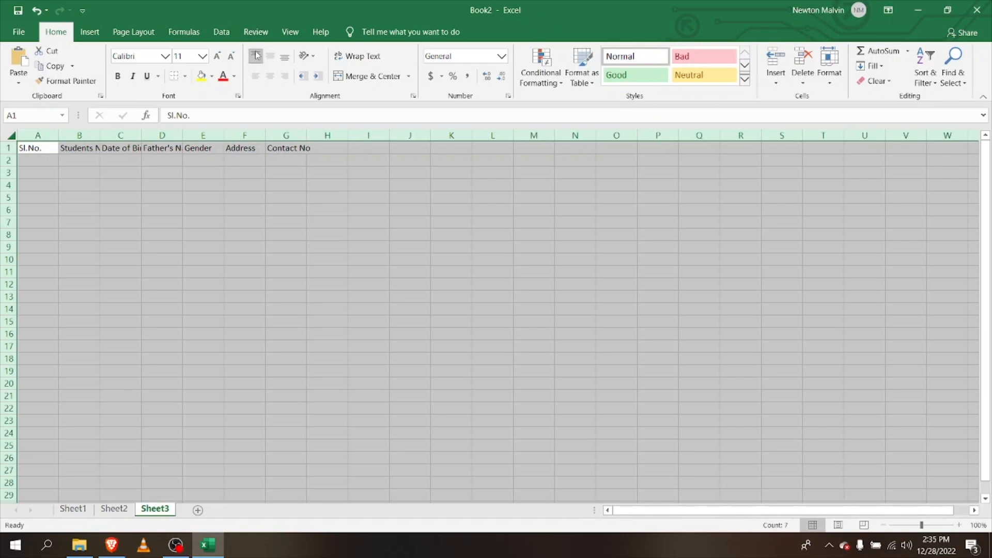
click(272, 76)
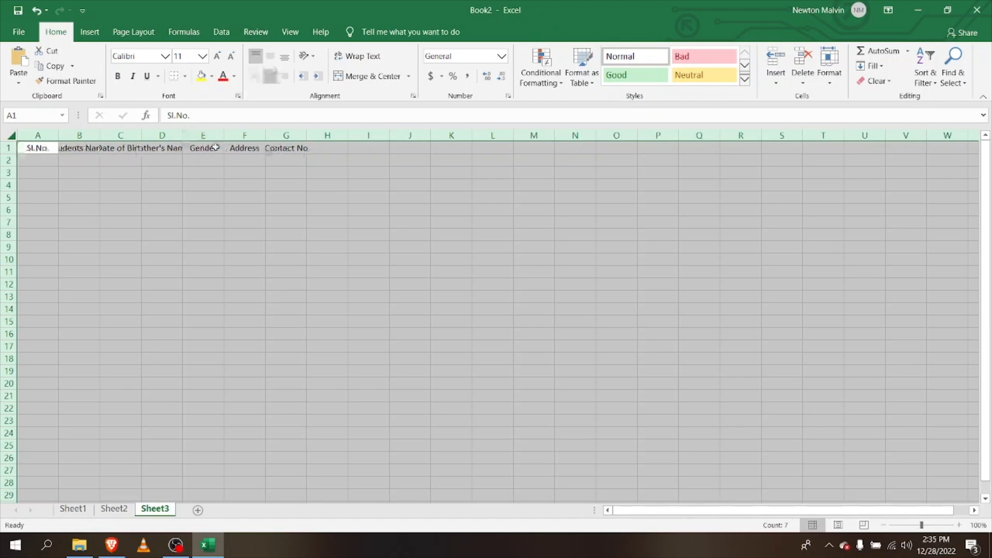
Widen all sheet columns equally so the student headings show fully.
mouse_move(59, 137)
mouse_down()
mouse_move(67, 137)
mouse_move(52, 137)
mouse_up()
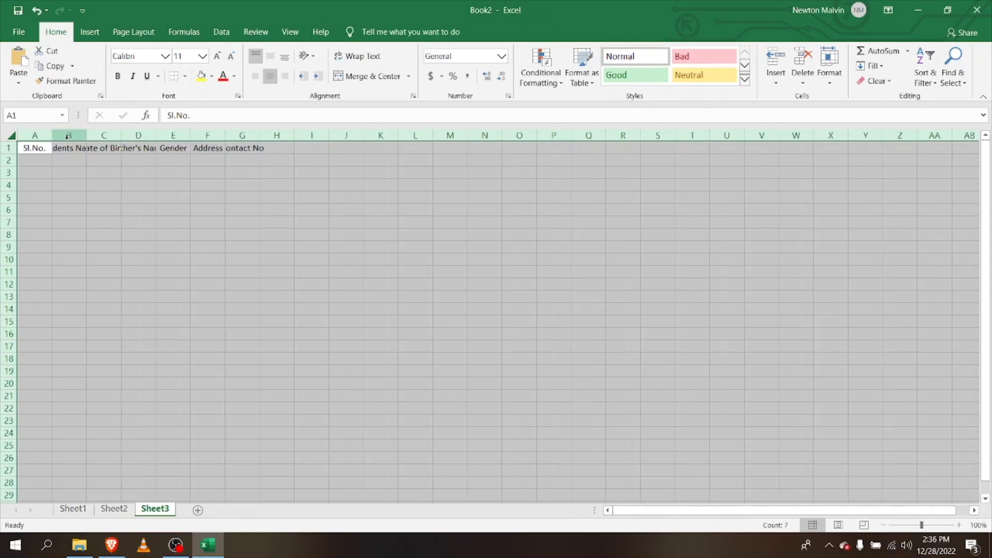
drag(86, 135, 186, 135)
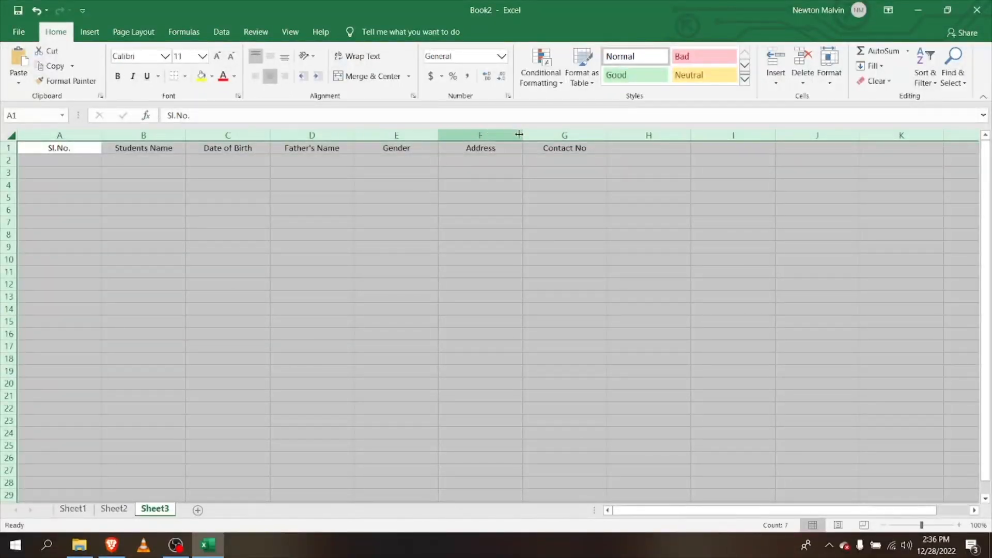
click(599, 134)
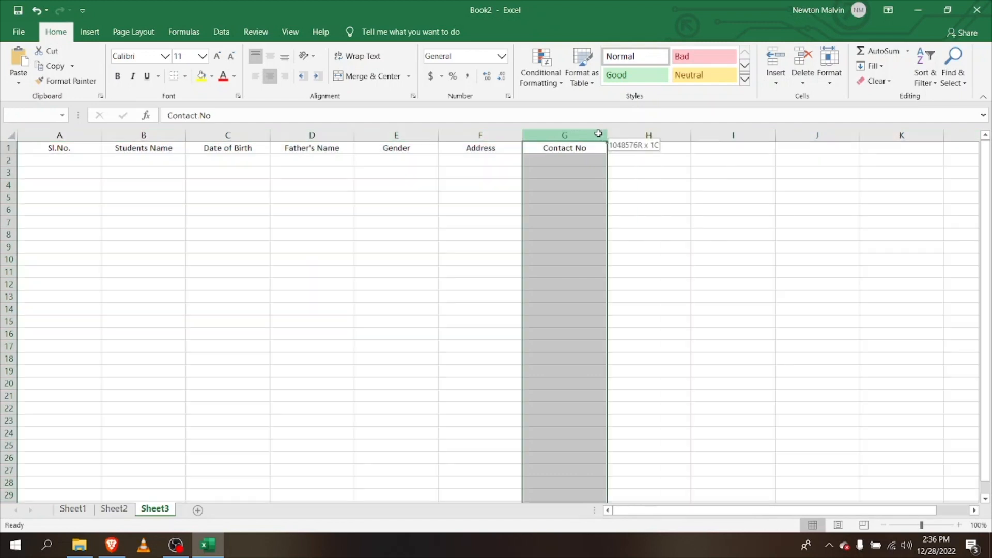
click(178, 135)
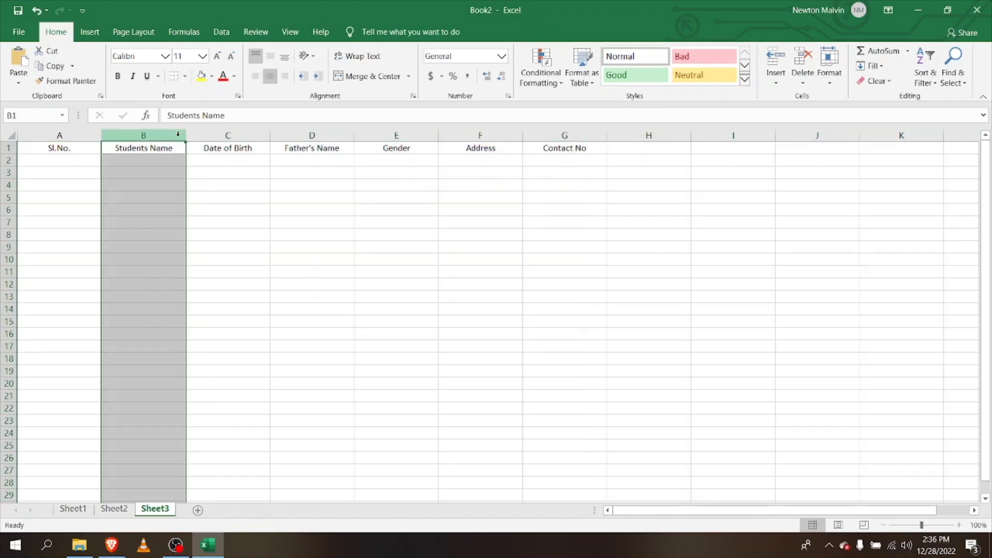
click(9, 134)
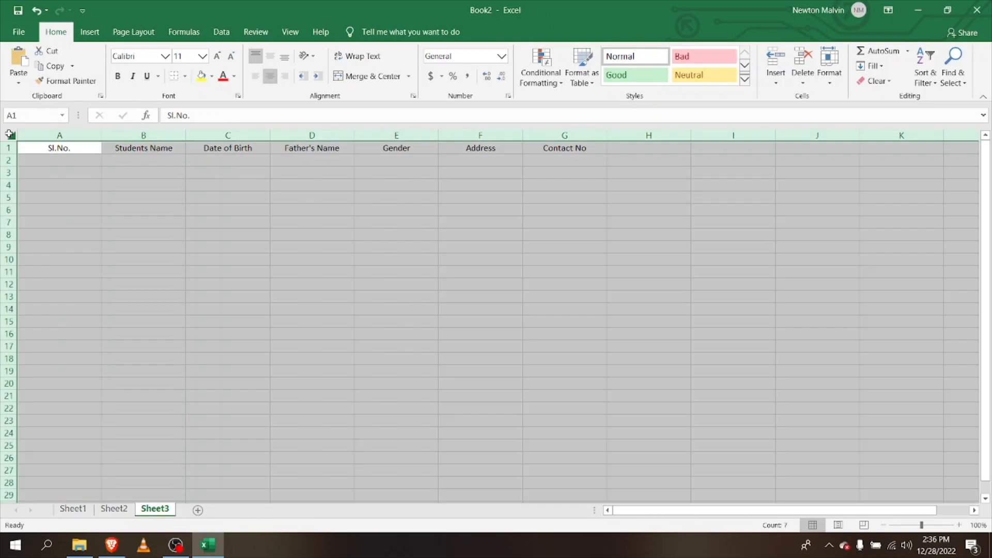
drag(180, 134, 196, 134)
drag(294, 135, 313, 135)
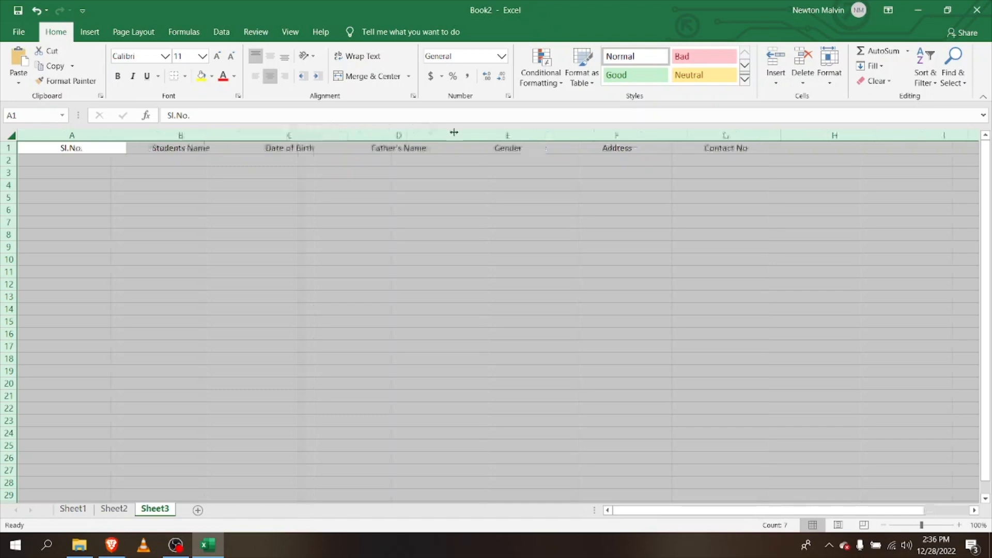
drag(454, 132, 465, 135)
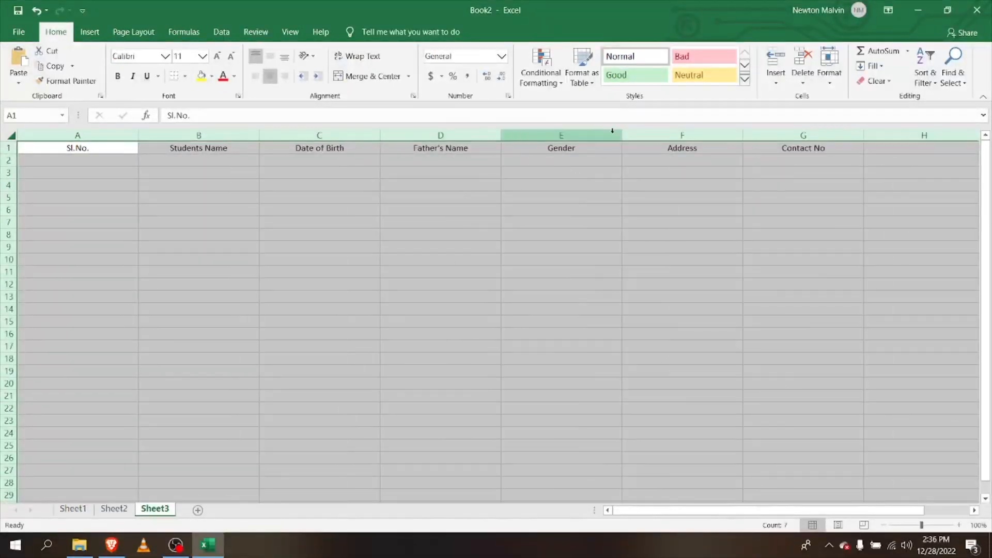
drag(613, 133, 627, 133)
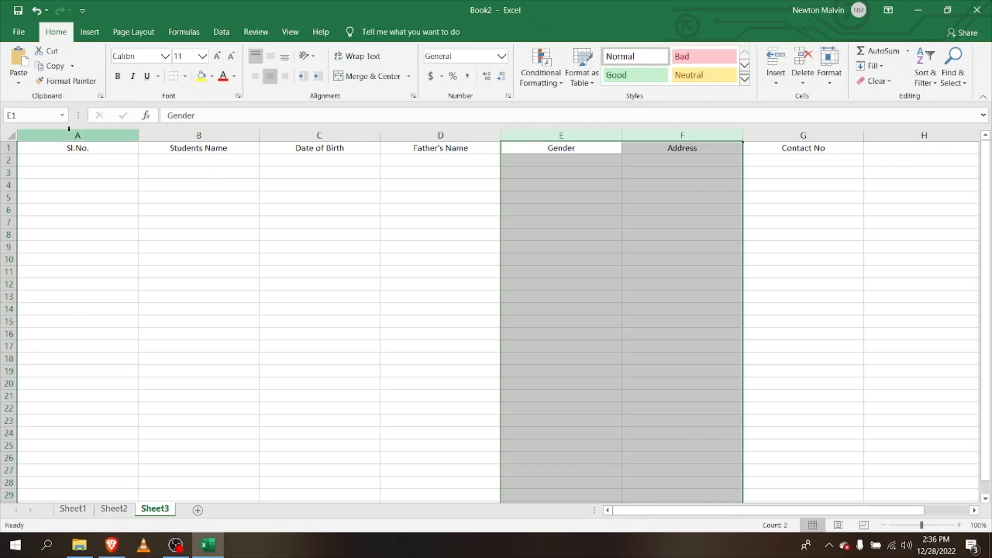
click(12, 136)
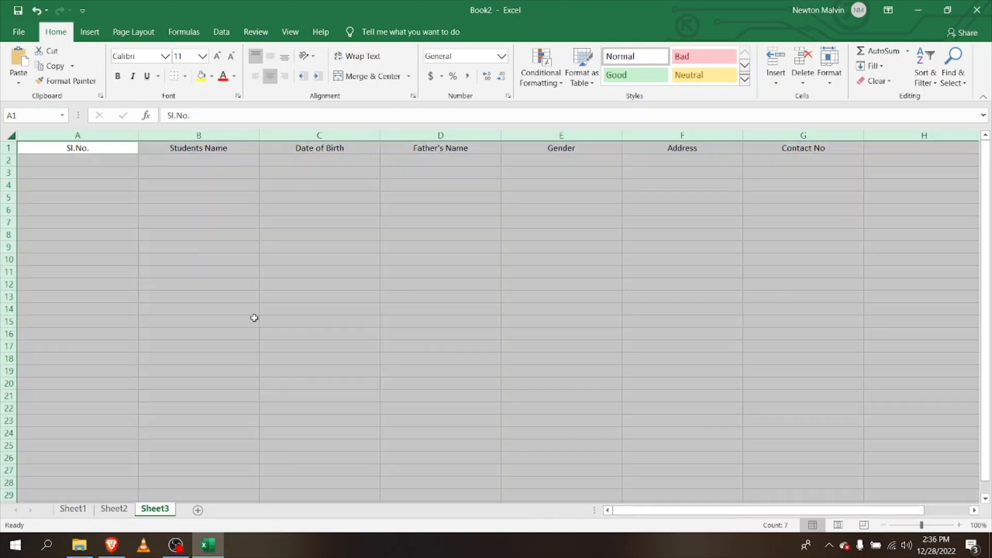
click(417, 223)
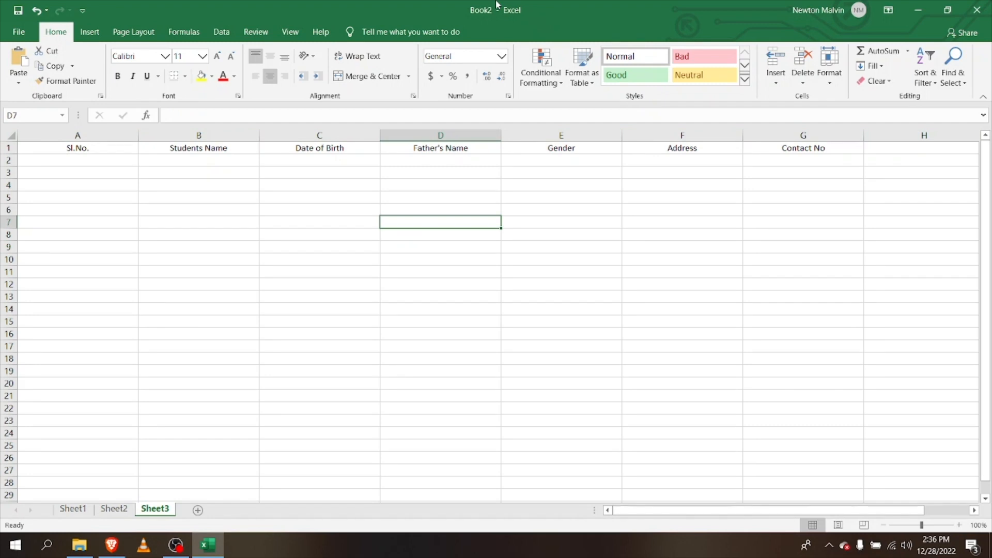
Narrow column A to fit the Sl.No. heading.
key(alt)
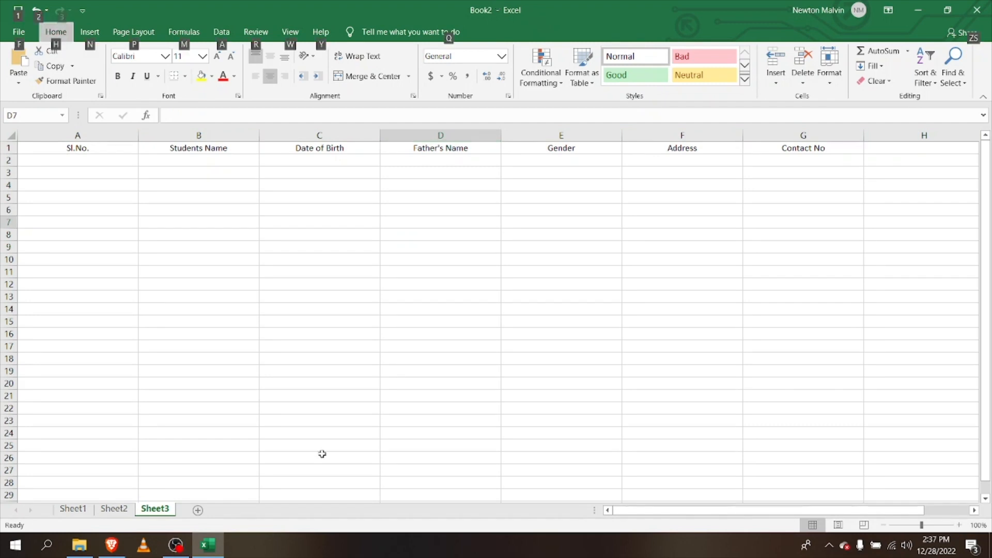
click(109, 149)
click(113, 134)
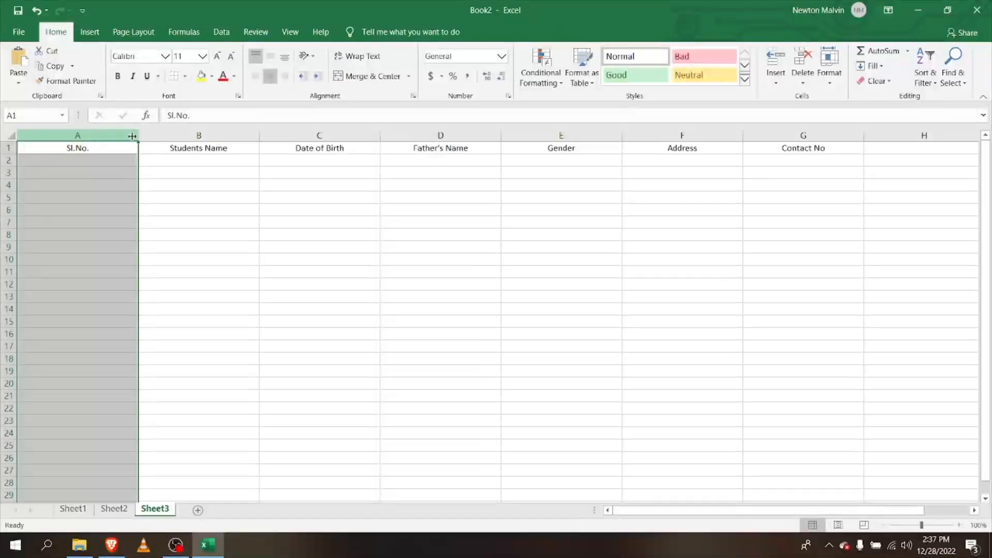
drag(132, 135, 60, 134)
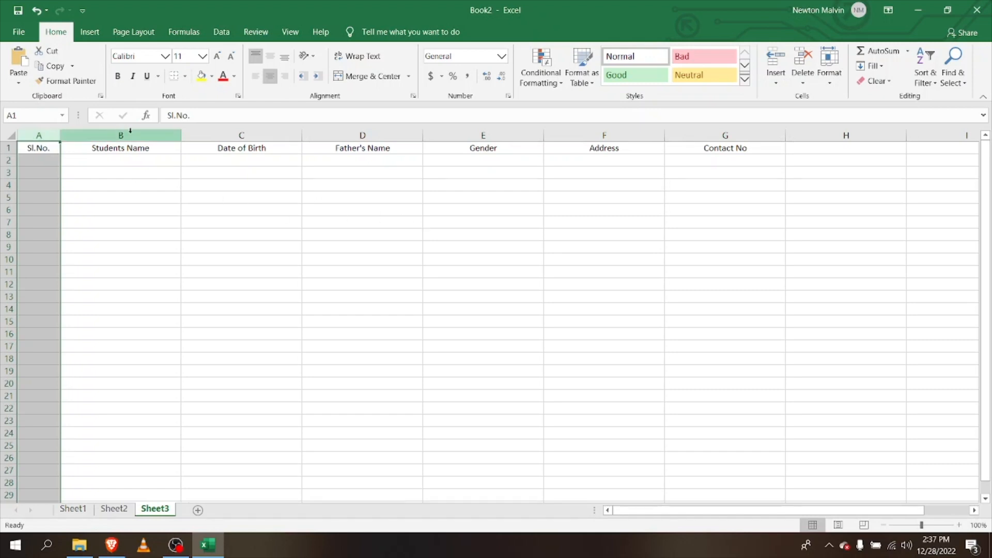
click(204, 213)
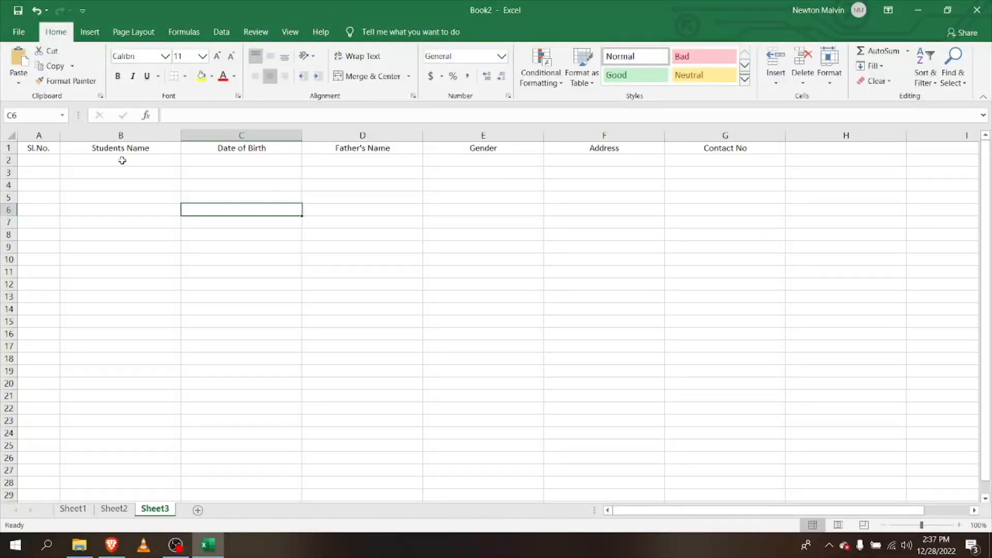
Copy the seven headings from row 1 and paste them into row 2.
drag(37, 148, 718, 148)
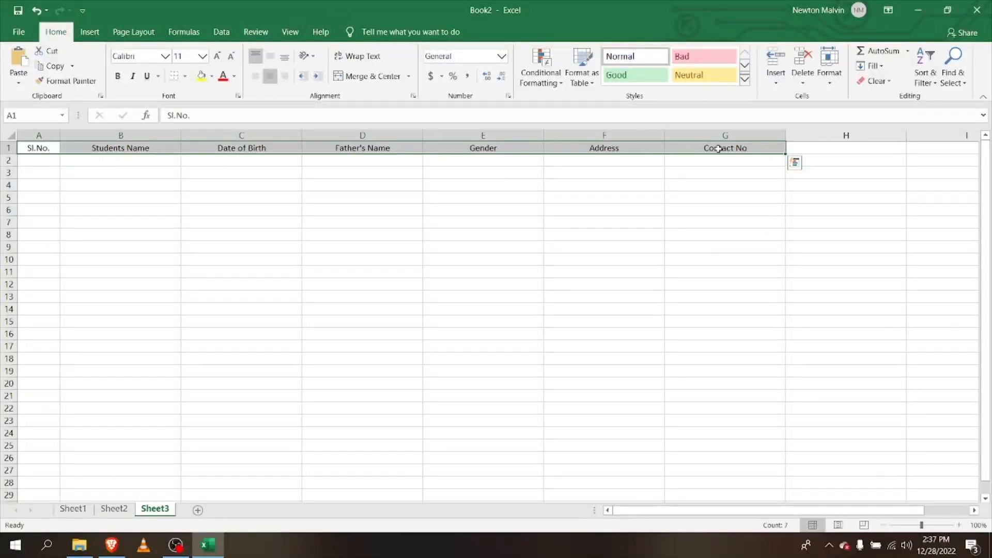
key(Tab)
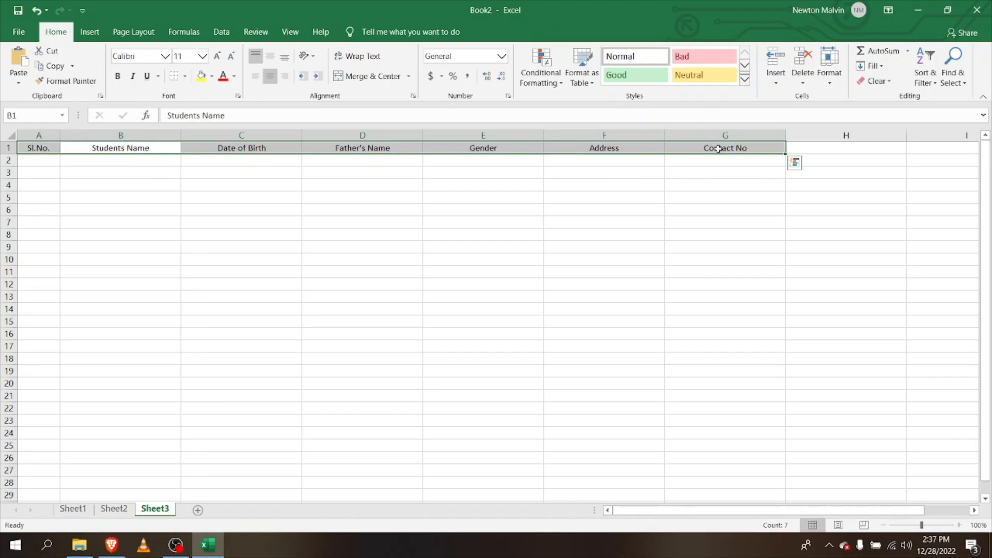
key(Tab)
key(Tab)
key(Tab)
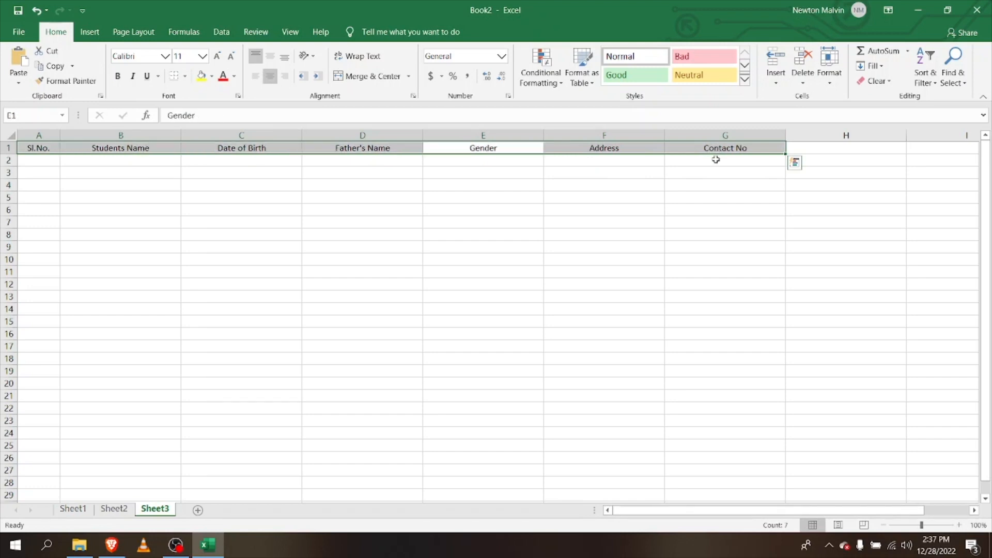
right_click(29, 148)
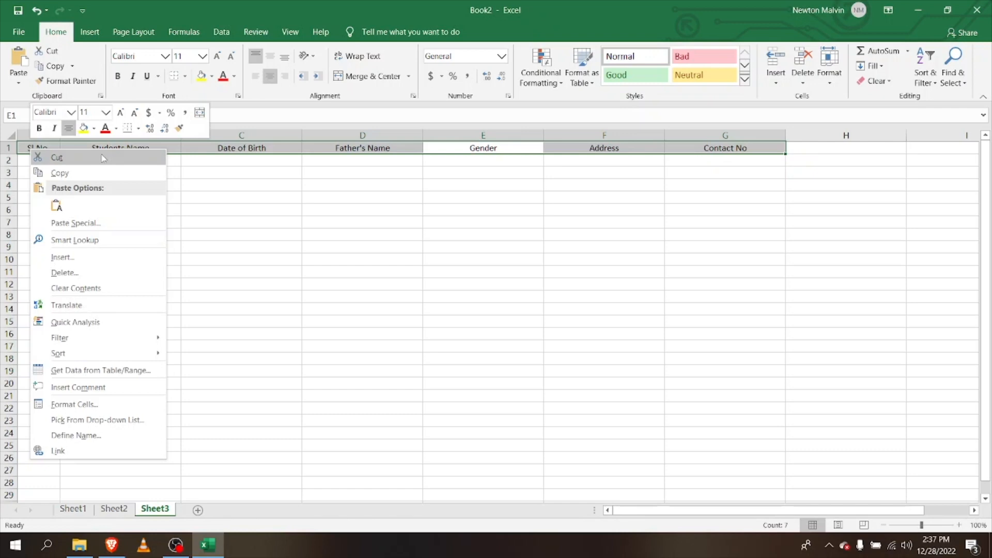
click(59, 173)
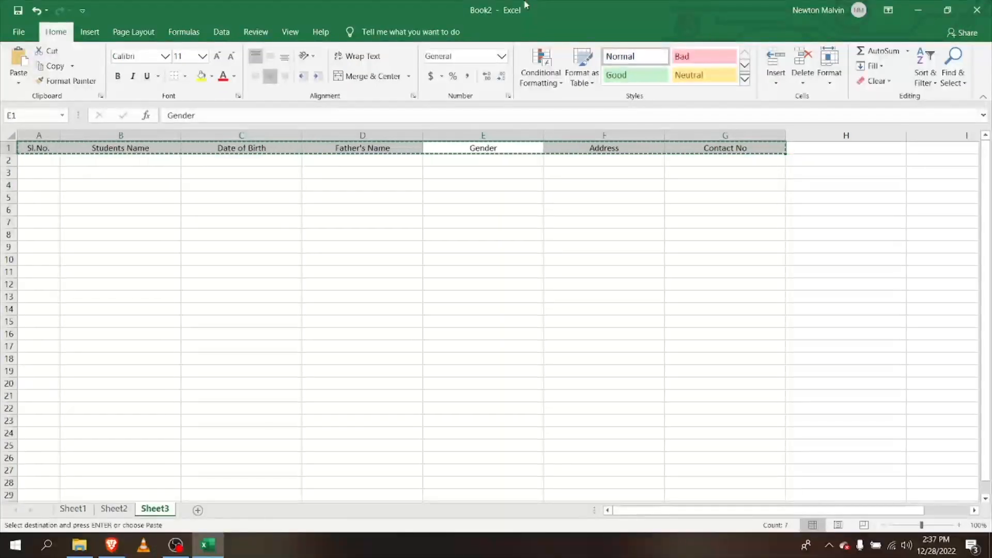
key(Down)
key(Up)
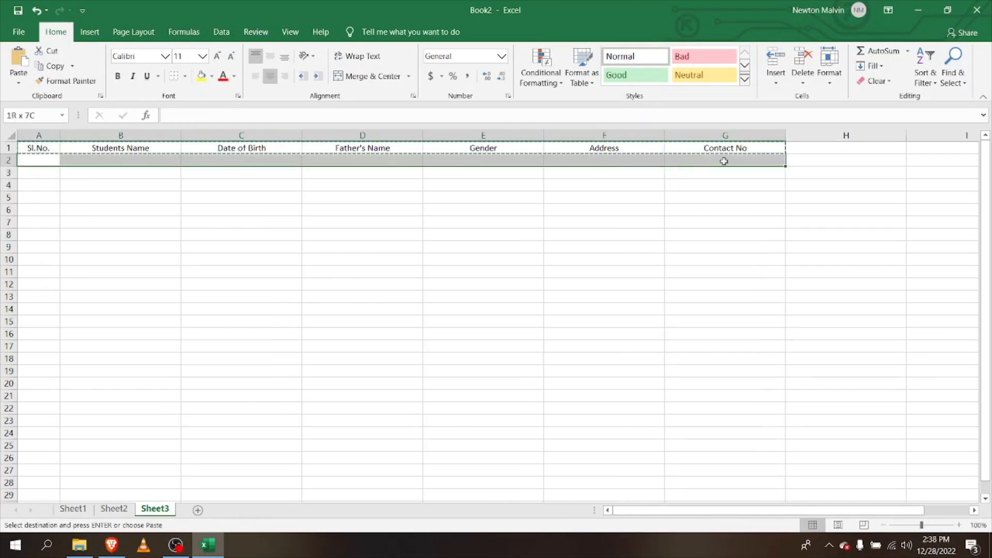
right_click(696, 159)
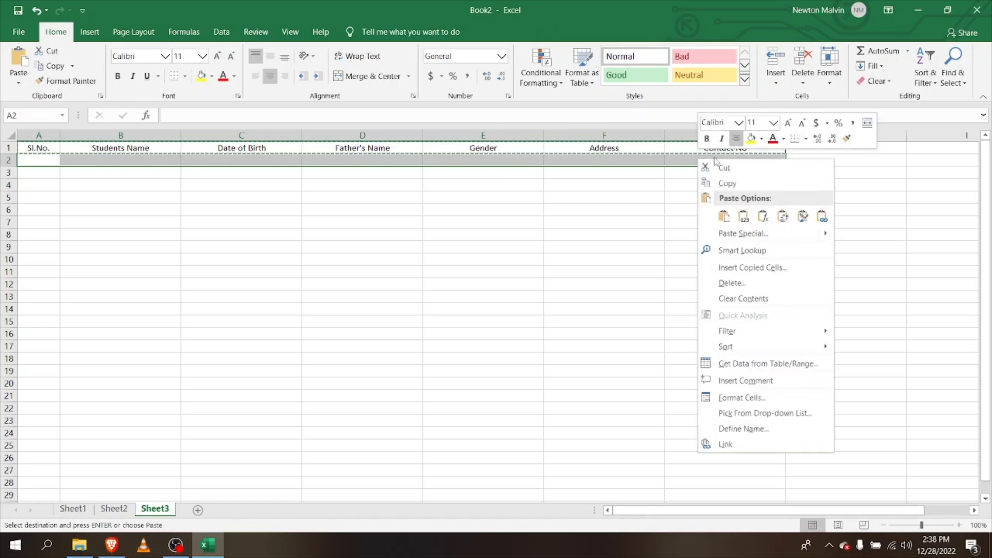
click(722, 216)
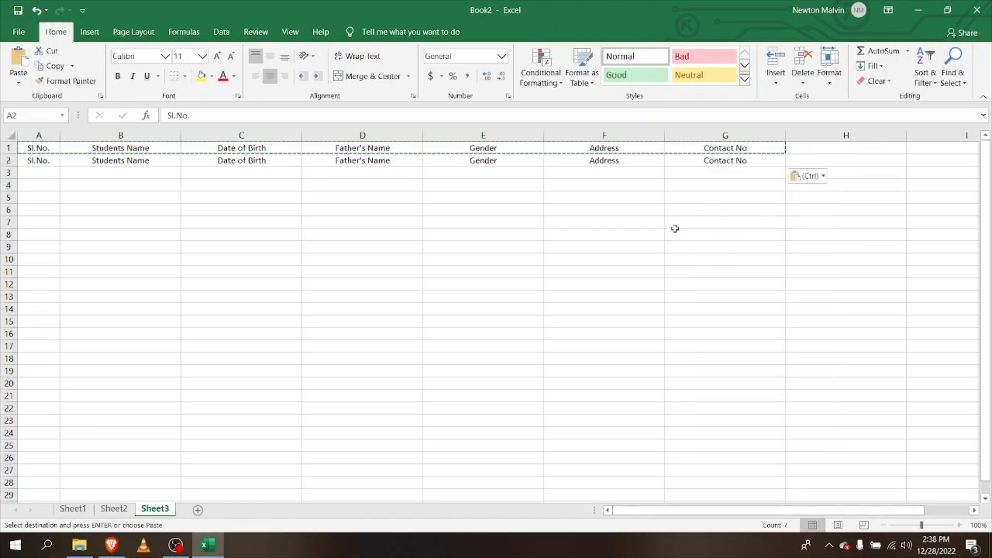
Clear the original headings from cells A1 through G1.
click(334, 150)
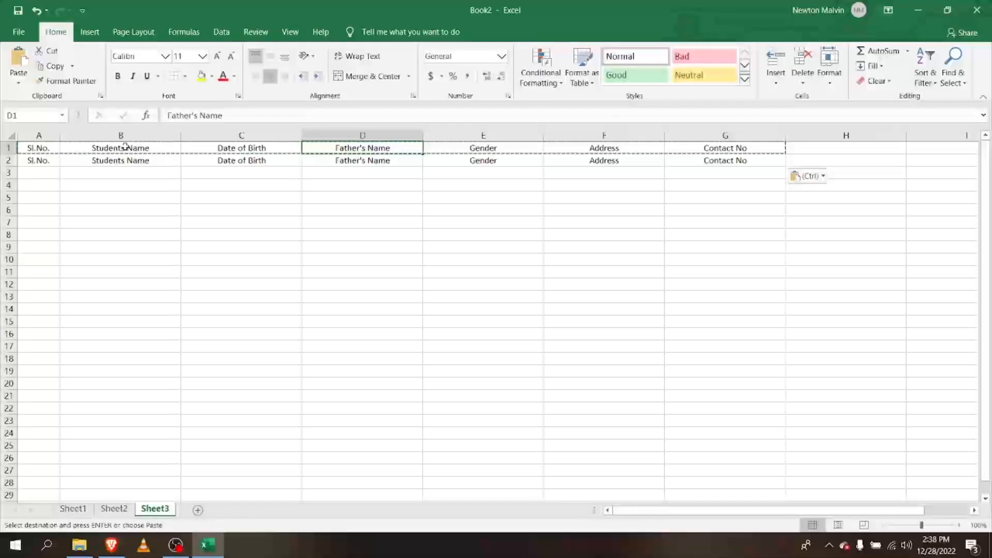
click(28, 151)
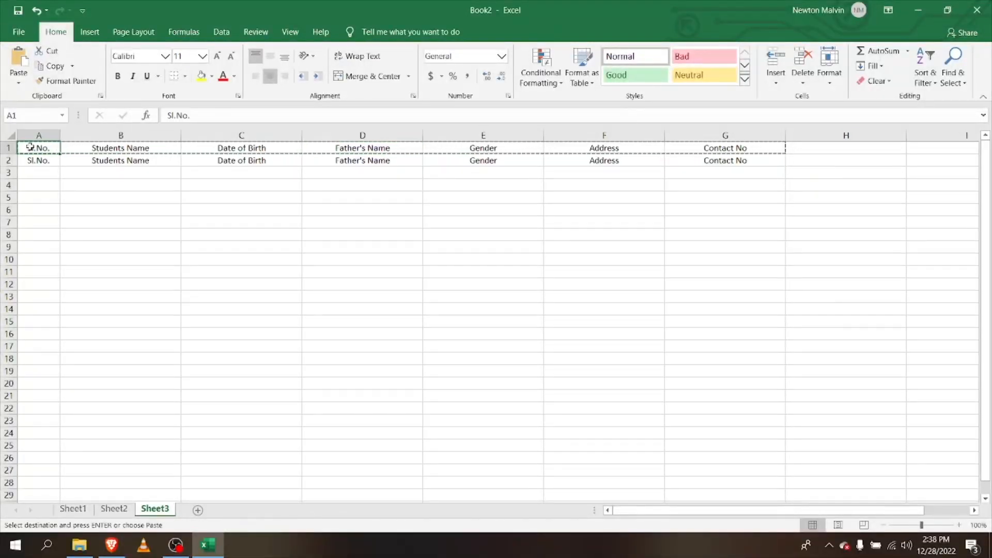
key(BackSpace)
key(Right)
key(BackSpace)
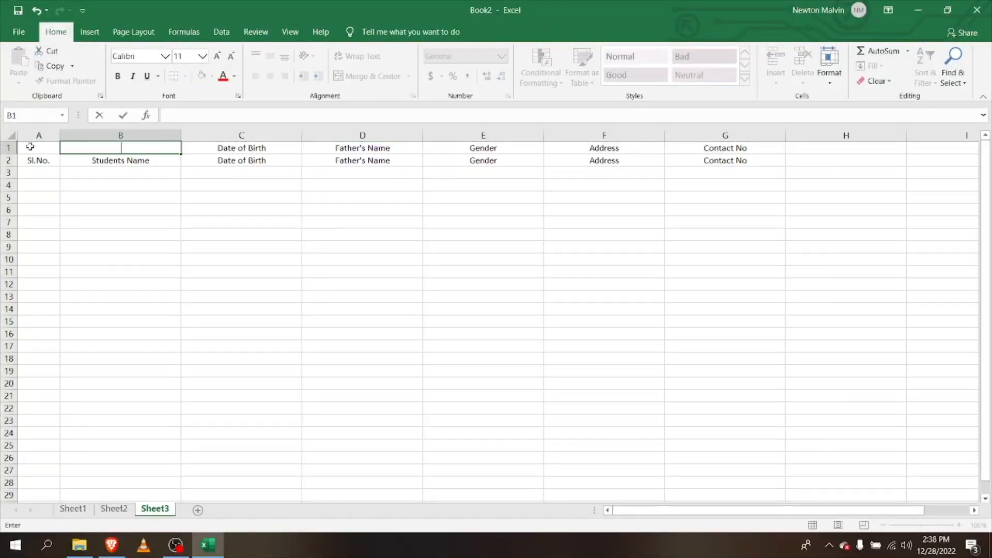
key(Right)
key(BackSpace)
key(Right)
key(BackSpace)
key(Right)
key(BackSpace)
key(Right)
key(BackSpace)
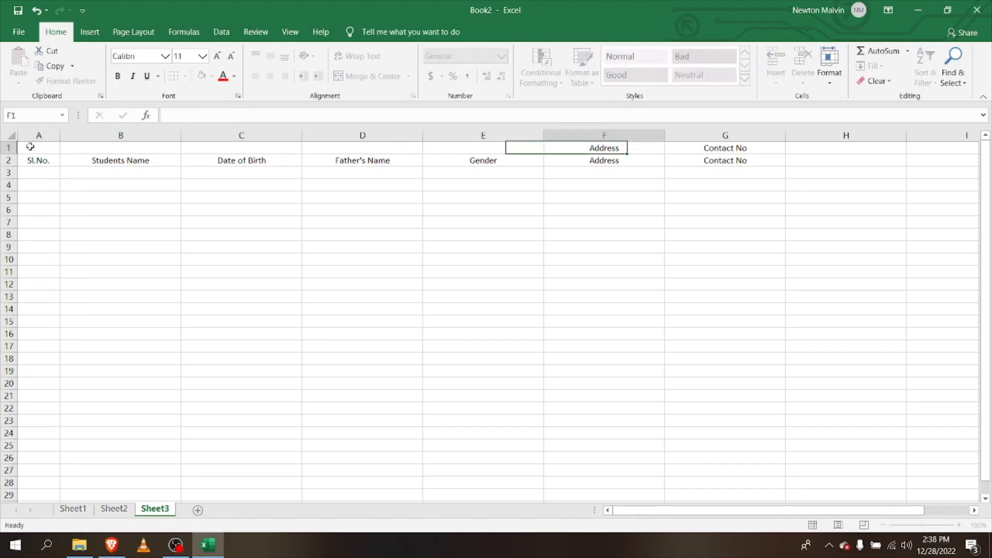
key(Right)
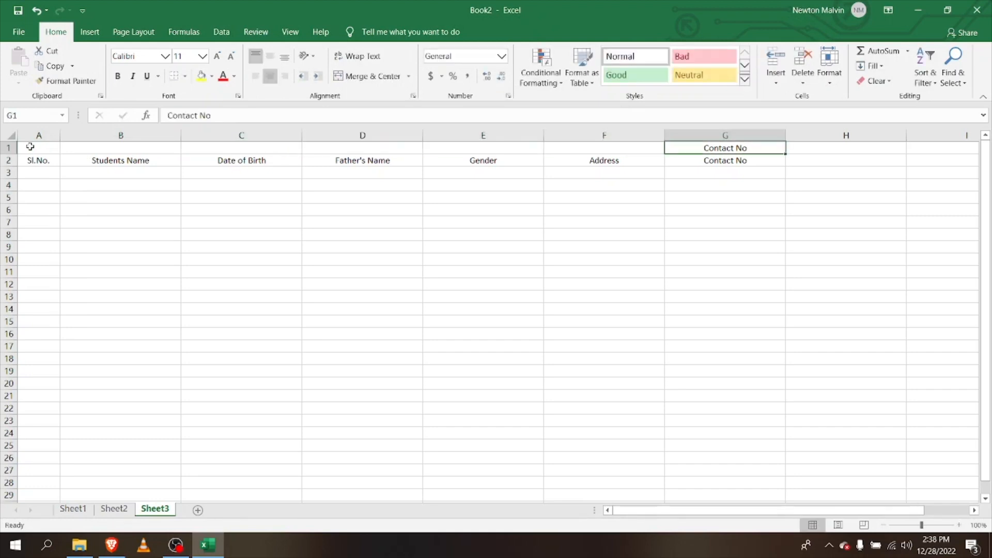
key(BackSpace)
Merge A1:G1 and type the title STUDENT ADMISSION DETAILS into it.
drag(30, 151, 687, 147)
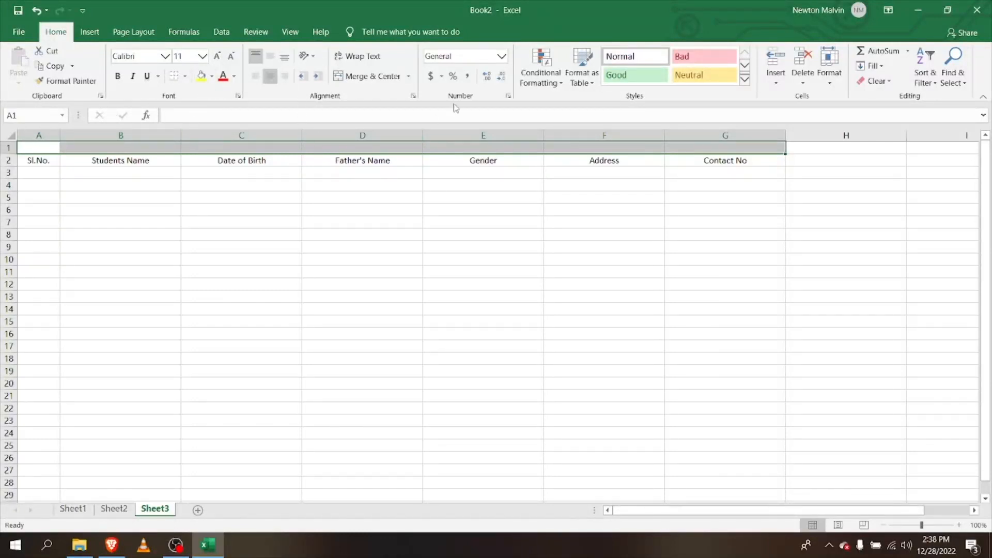
click(364, 78)
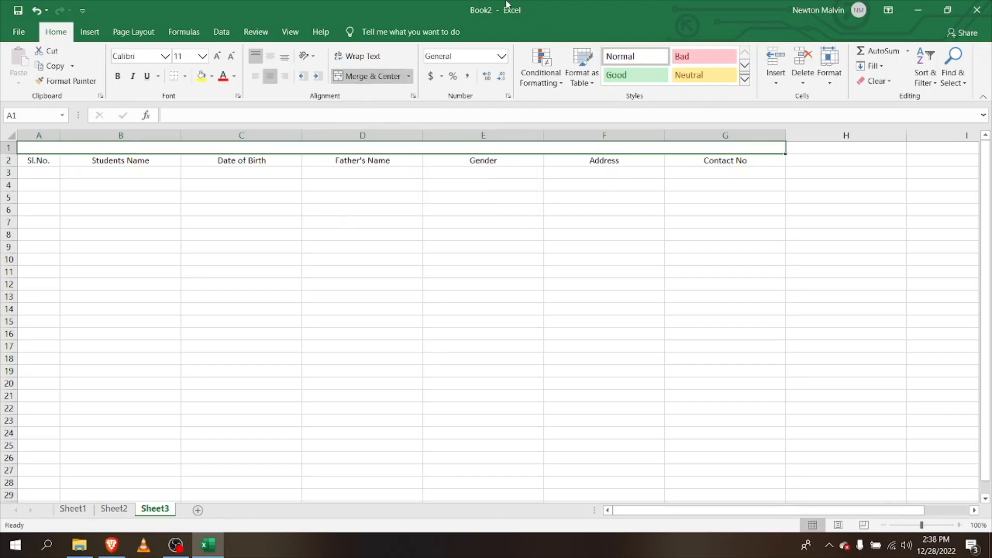
key(alt)
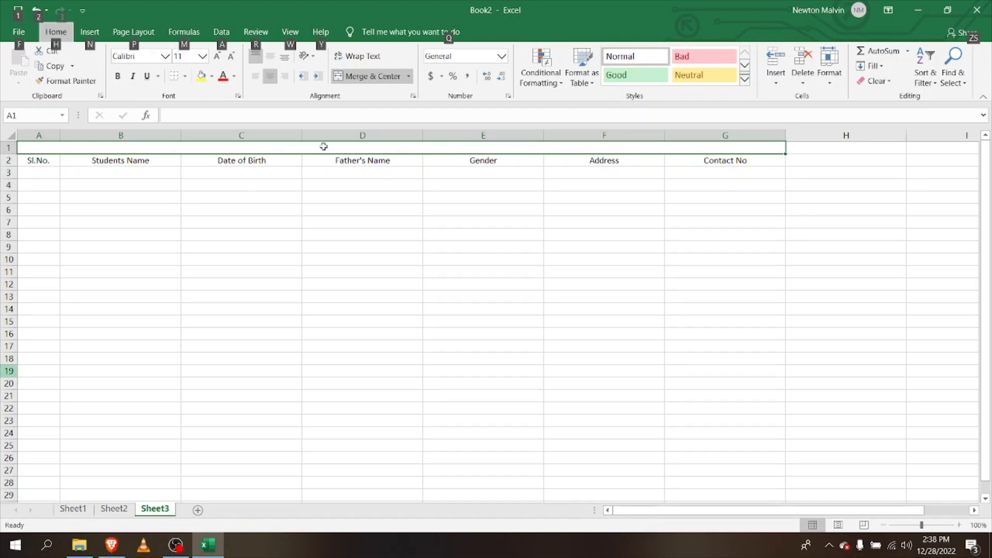
key(Escape)
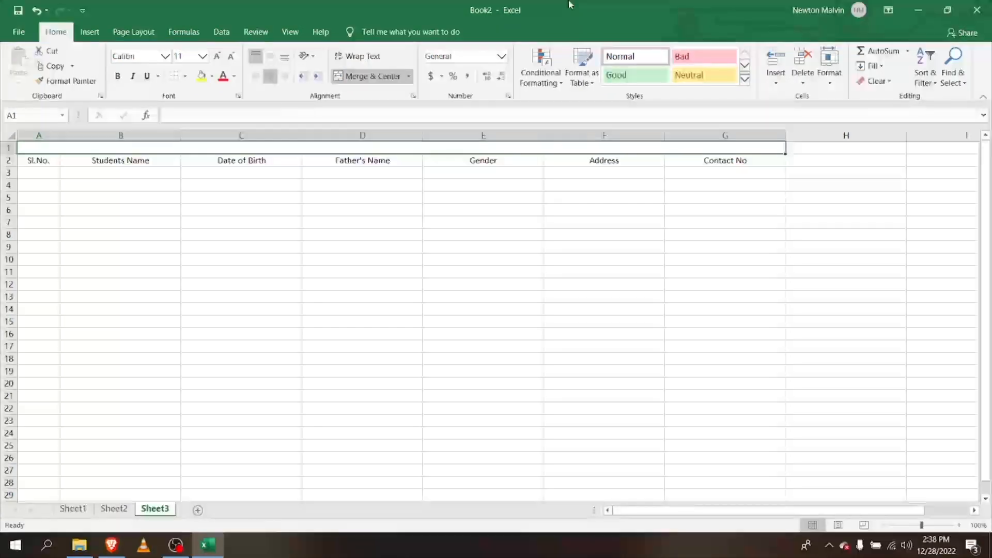
text(St)
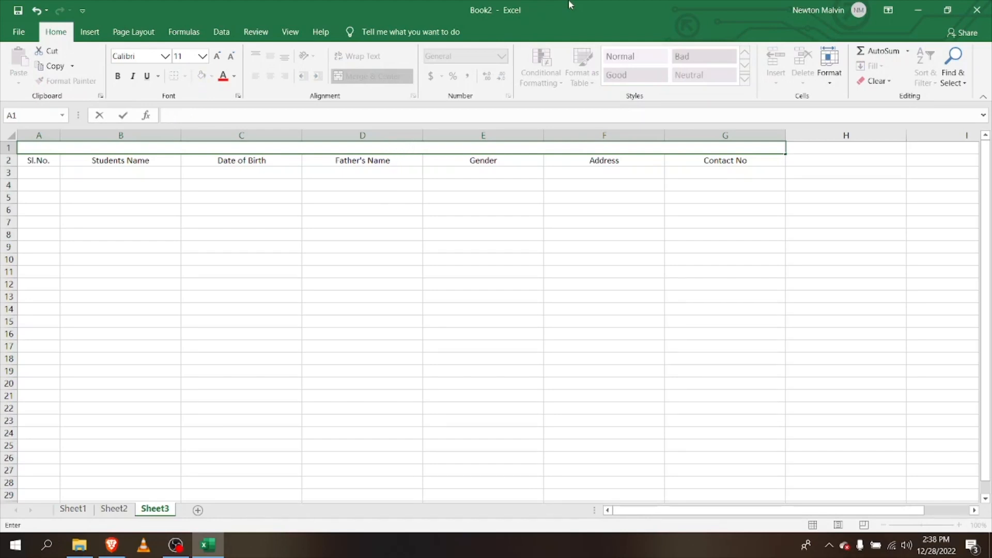
text(STUDENT ADM)
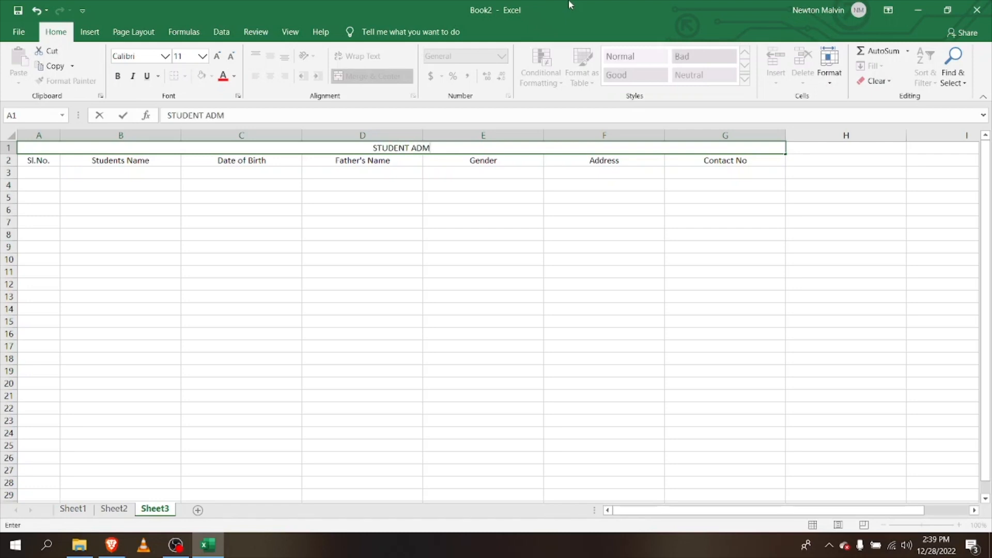
text(ISSION DETAILS)
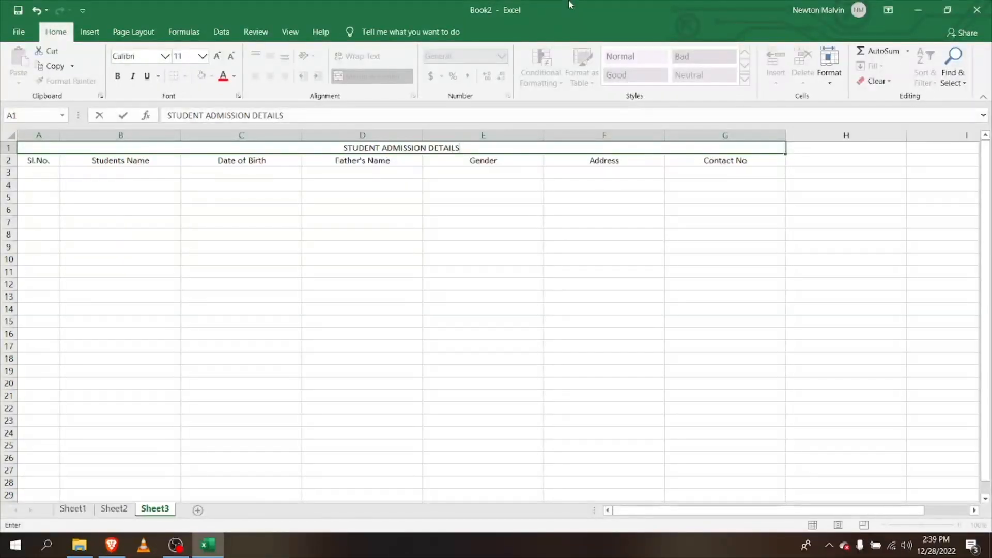
Bold the title and the Father's Name, Date of Birth and Students Name headings.
click(516, 195)
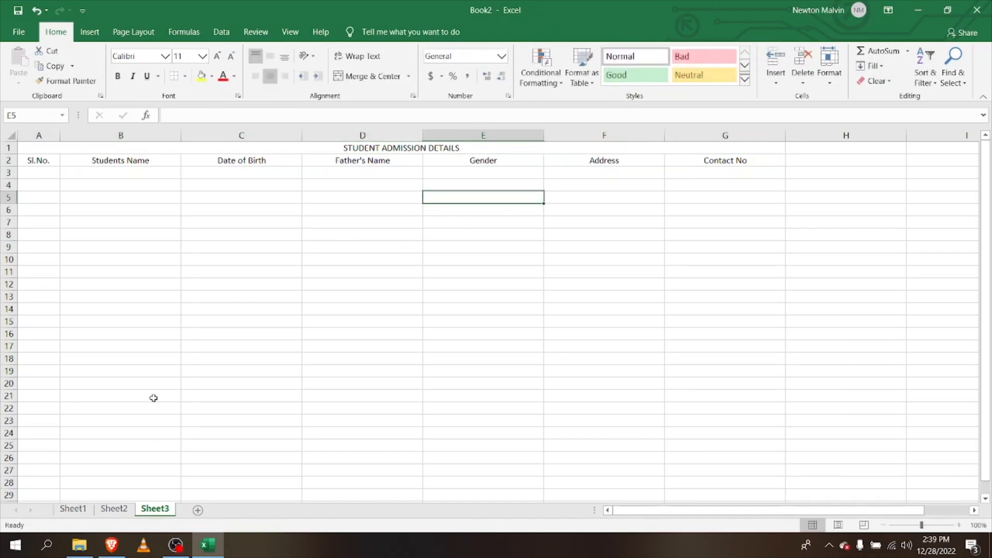
click(432, 149)
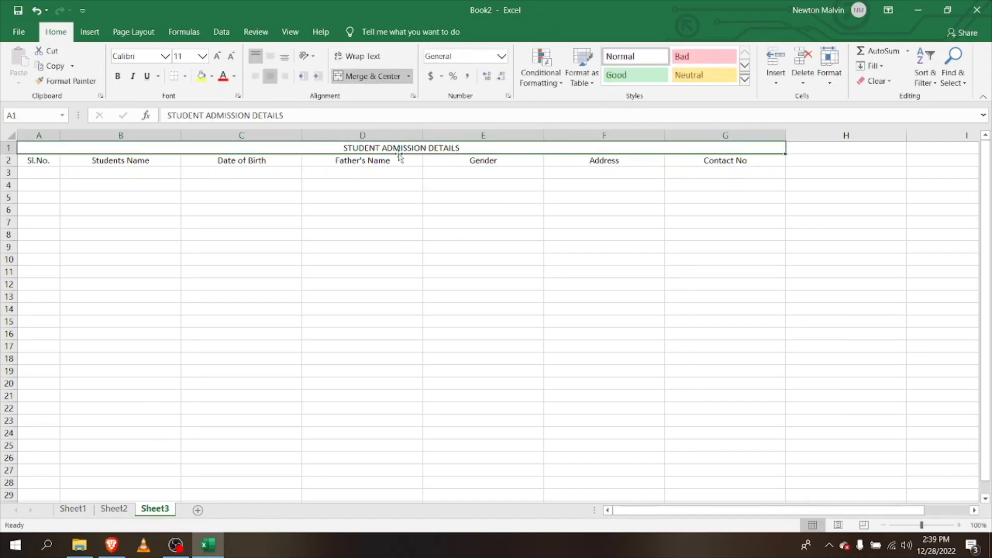
click(118, 76)
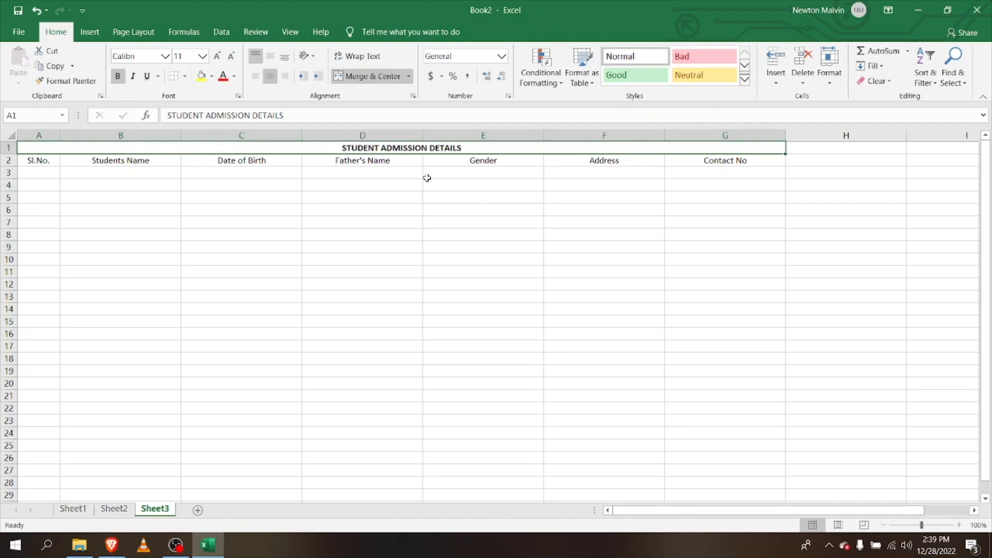
click(402, 164)
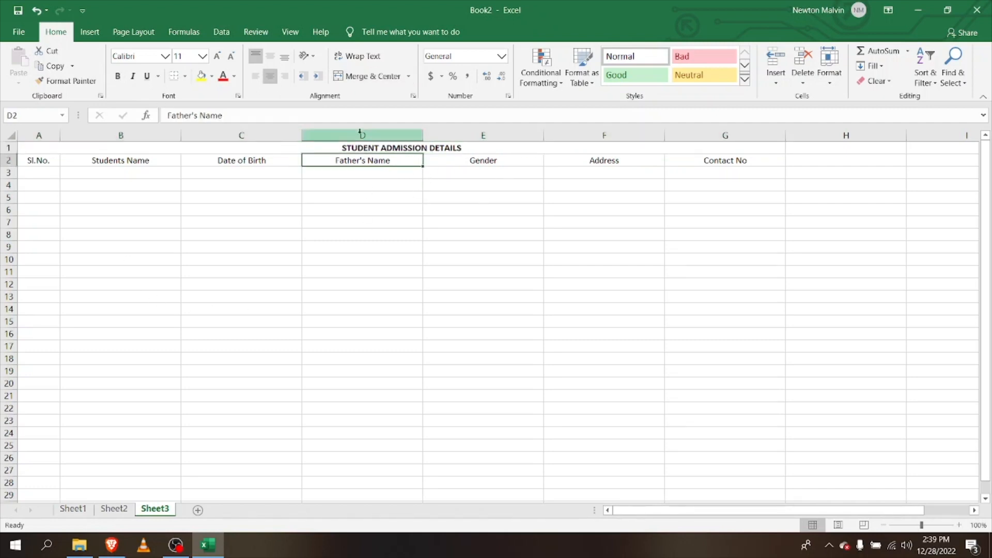
click(118, 76)
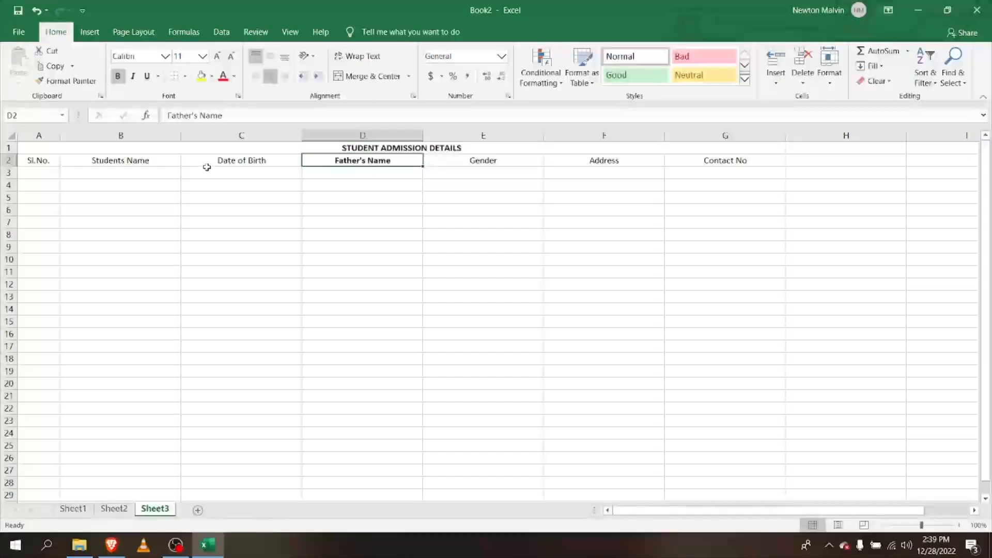
click(205, 170)
click(211, 159)
click(117, 76)
click(137, 171)
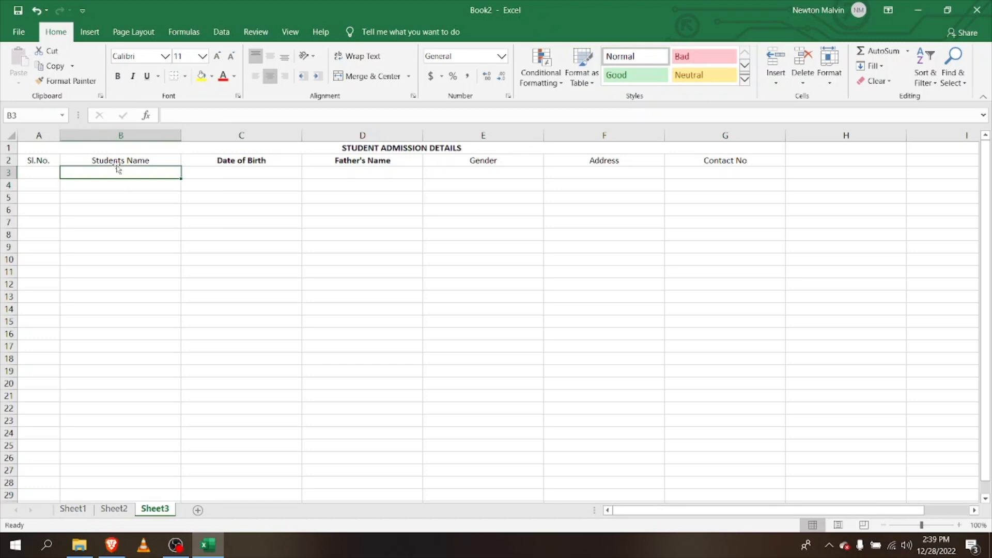
click(114, 161)
click(118, 76)
Bold the Sl.No., Gender, Address and Contact No headings.
click(47, 158)
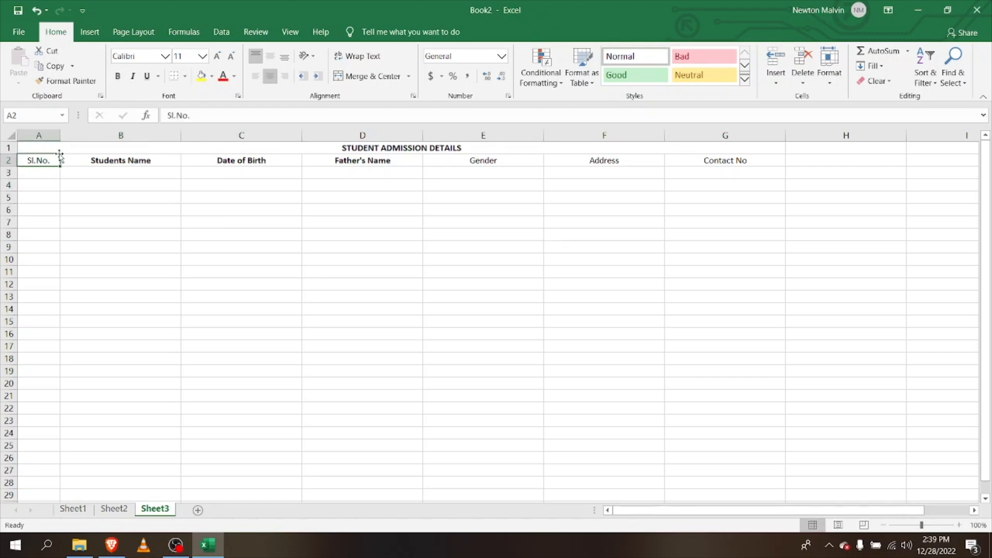
click(118, 76)
click(484, 159)
click(118, 76)
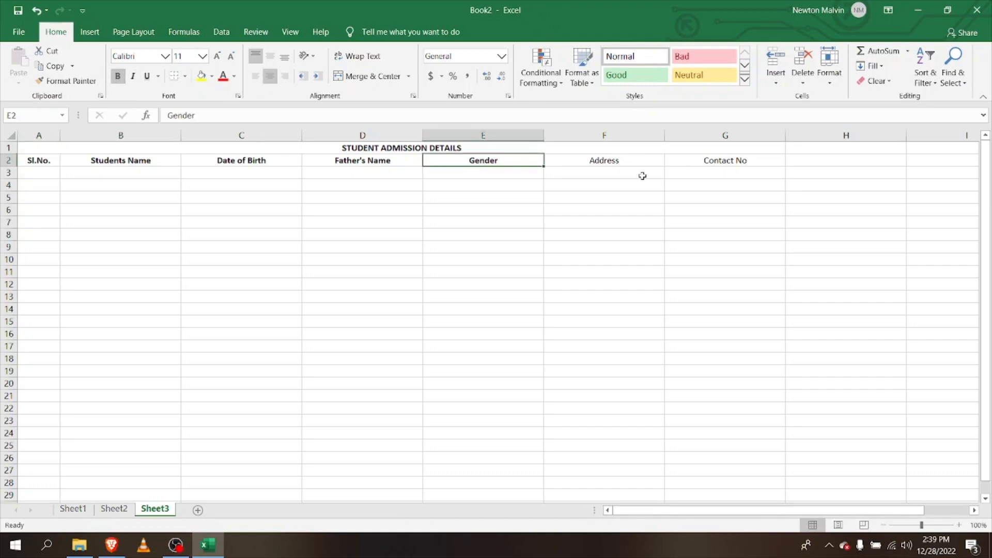
click(597, 161)
click(119, 75)
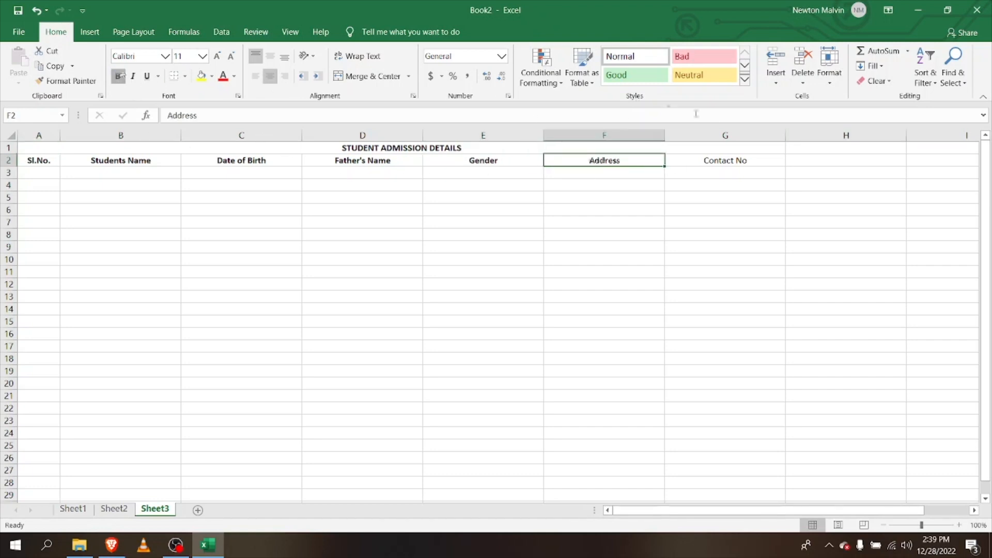
click(717, 160)
click(118, 76)
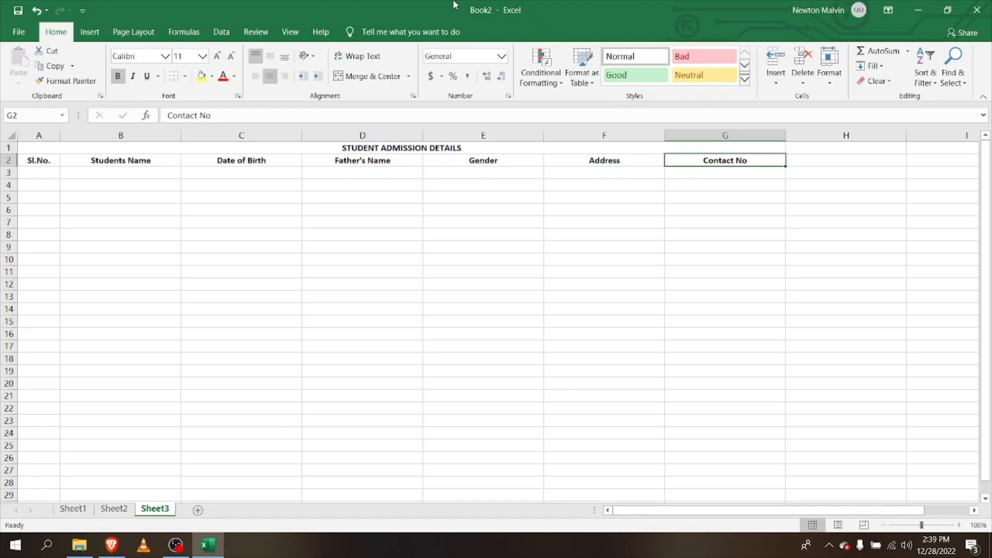
key(alt)
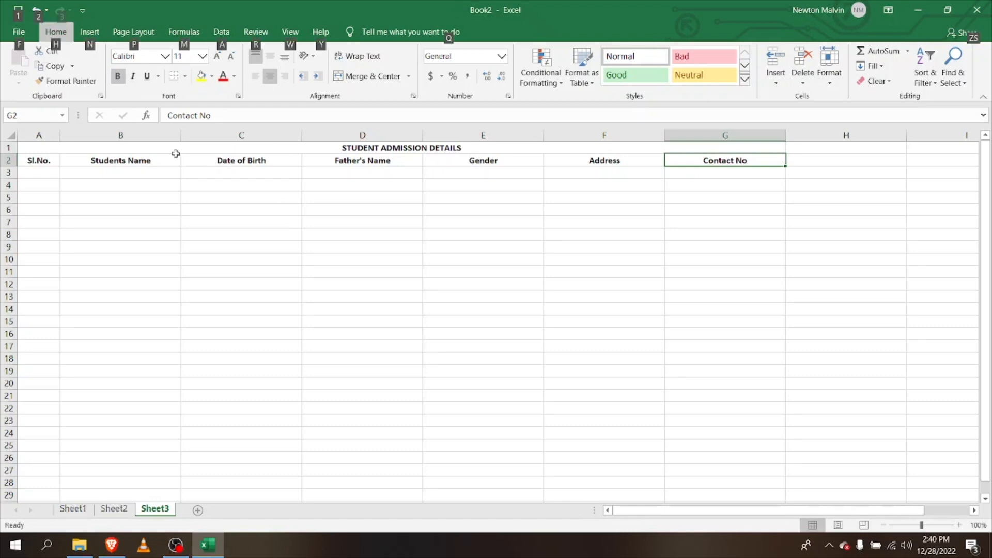
Make row 1 taller and set the STUDENT ADMISSION DETAILS title to font size 18.
click(34, 148)
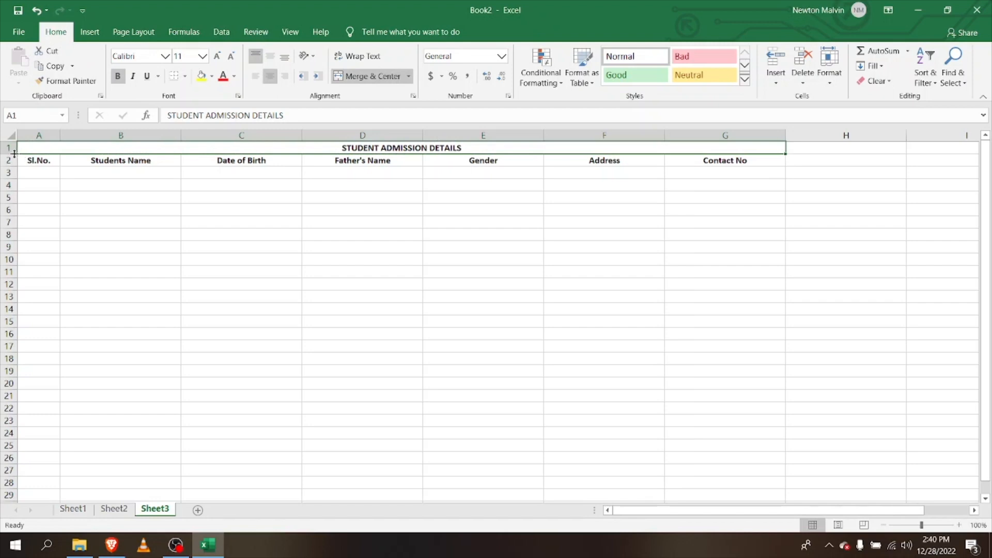
drag(17, 152, 17, 167)
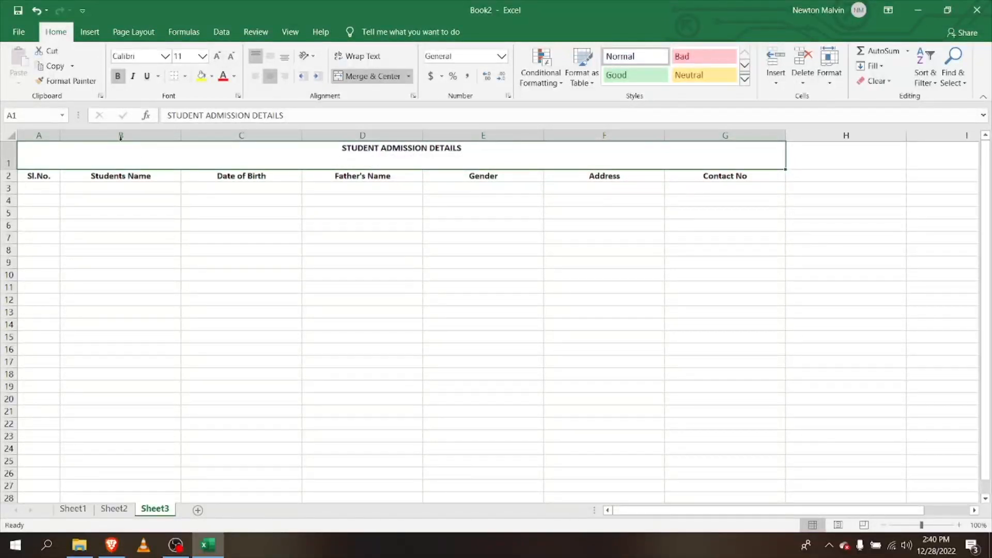
click(202, 56)
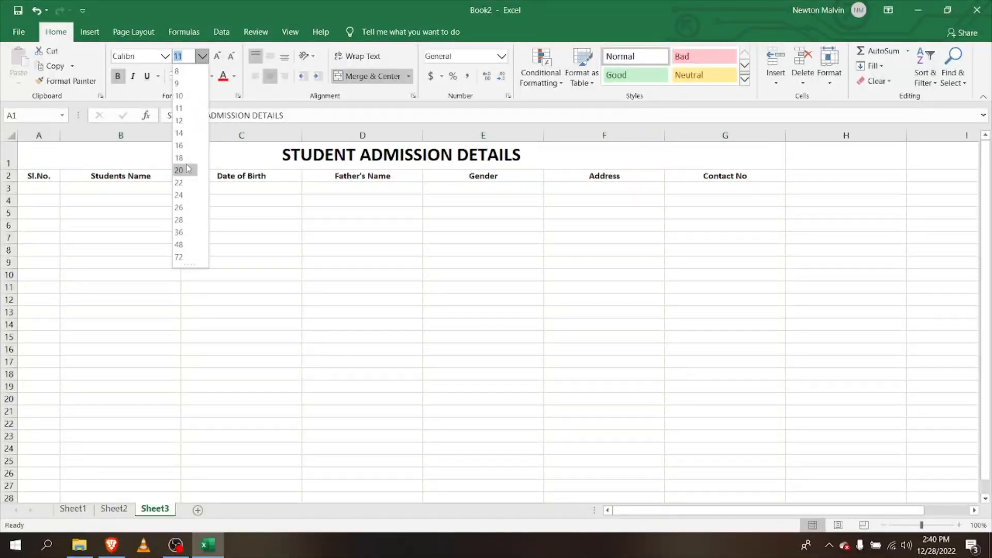
click(187, 172)
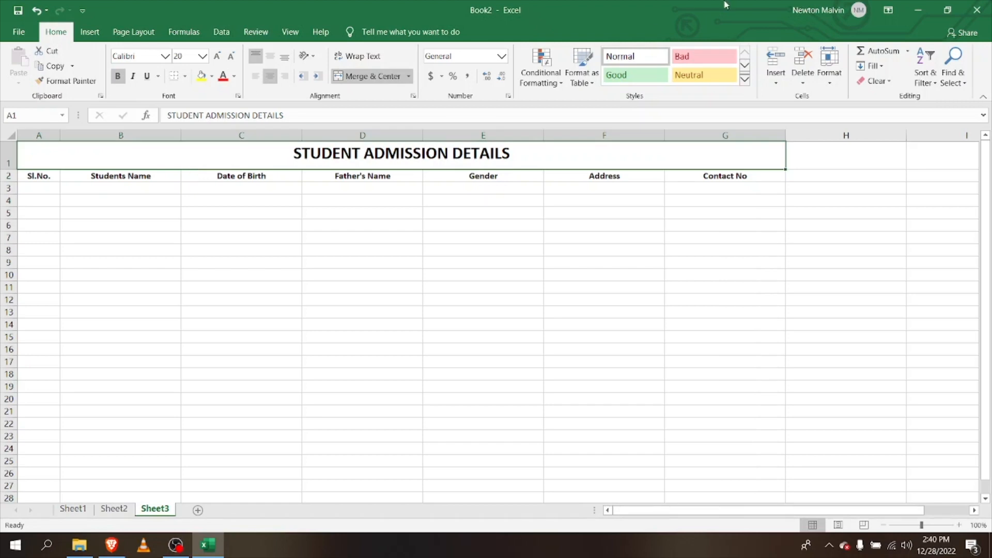
click(217, 56)
click(202, 56)
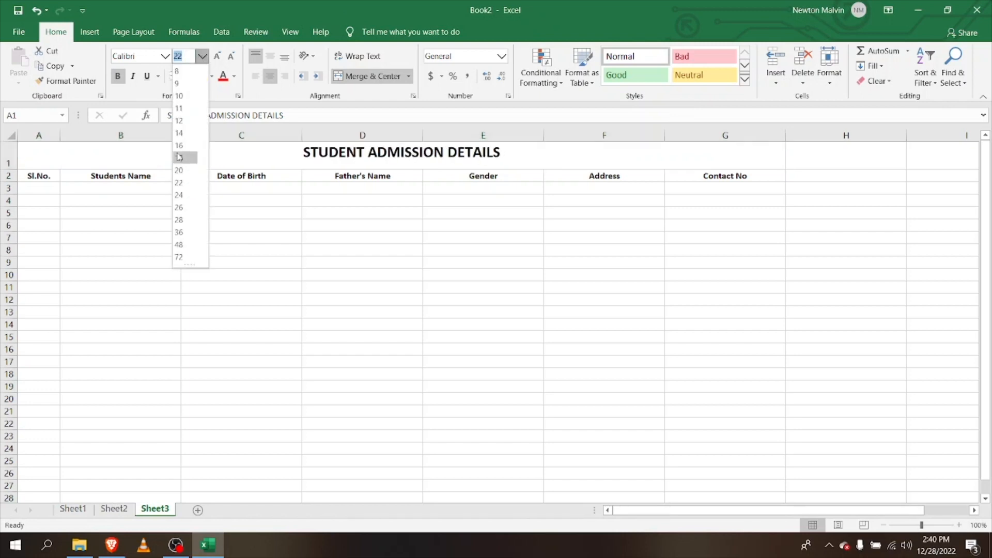
click(179, 158)
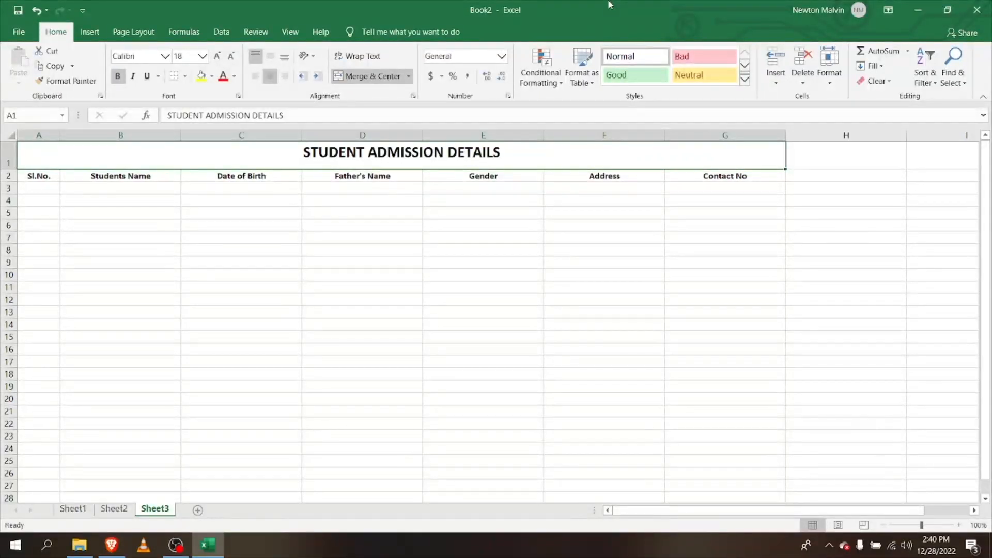
Set the A2:G2 column headings to font size 16.
drag(29, 177, 695, 176)
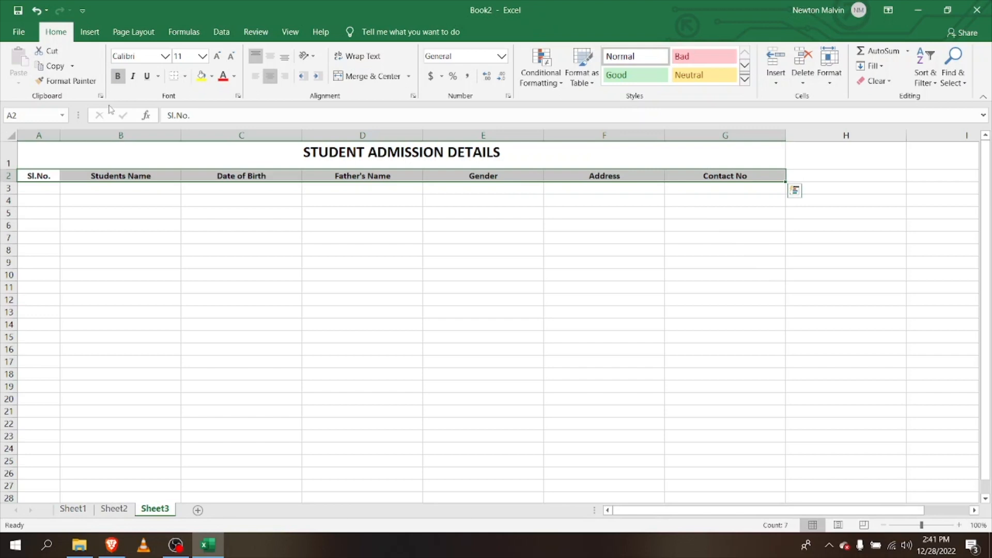
click(202, 55)
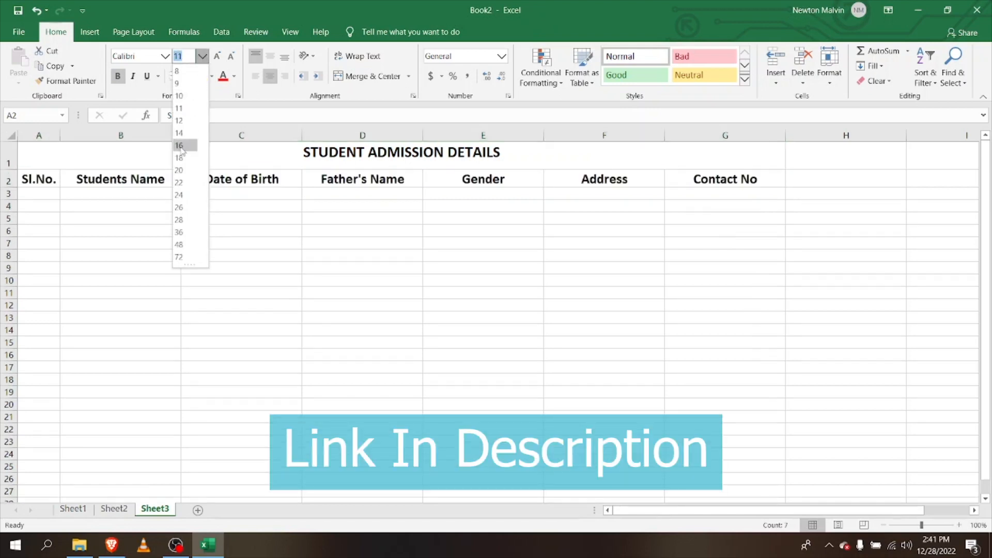
click(182, 146)
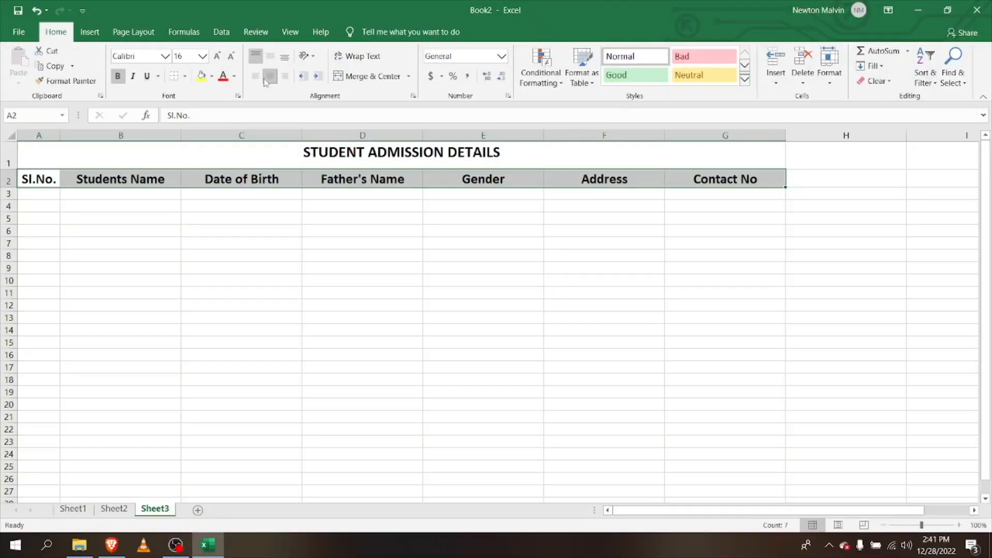
click(464, 255)
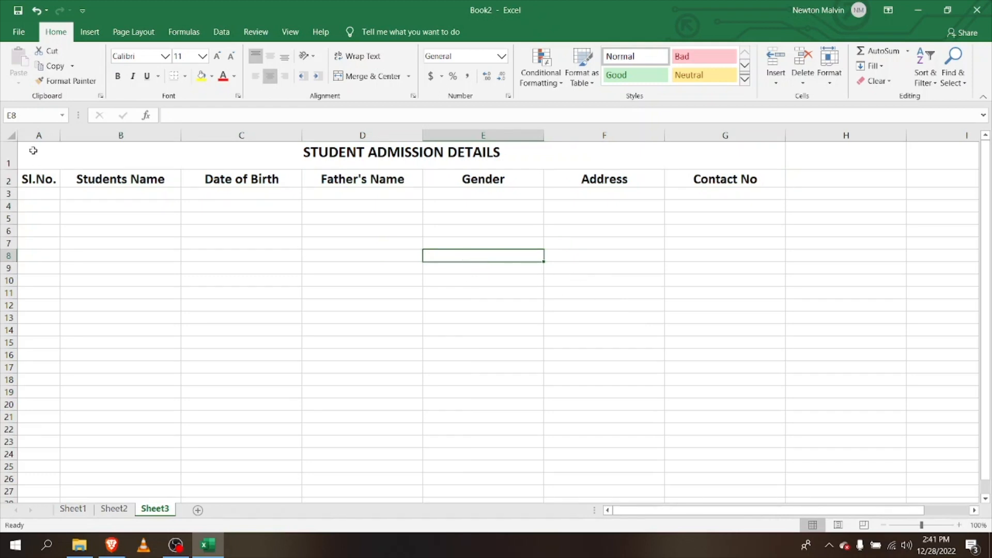
Apply the Arial Narrow font to the entire worksheet.
click(10, 136)
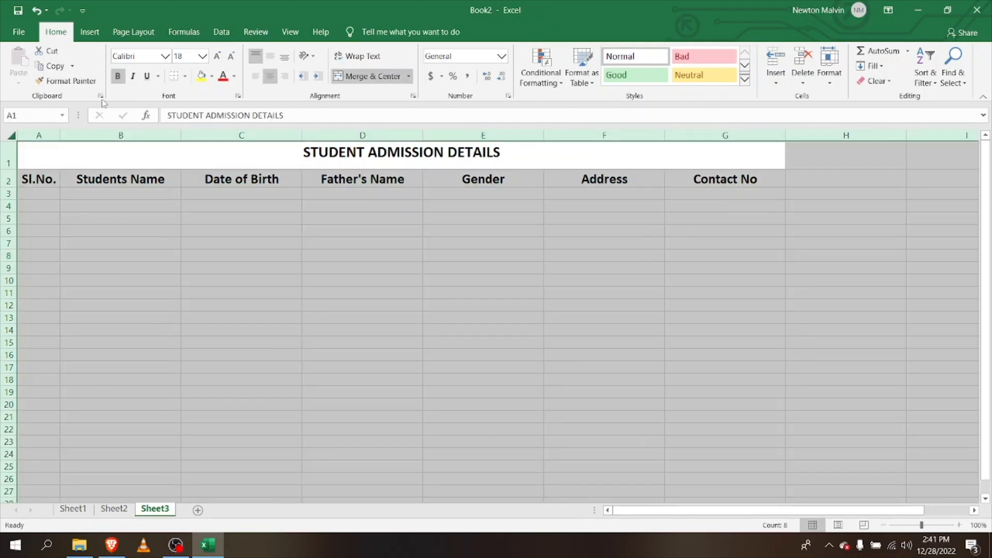
click(164, 56)
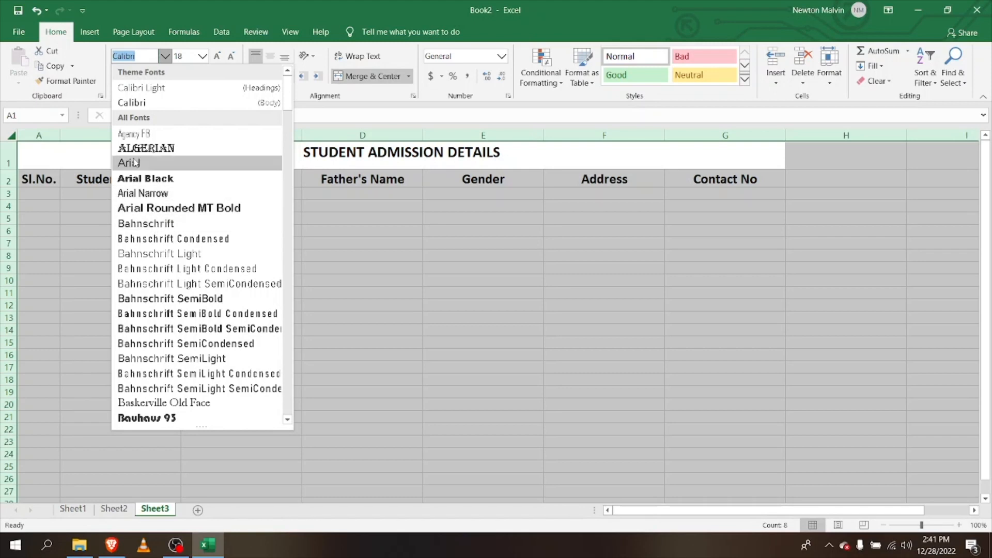
click(143, 194)
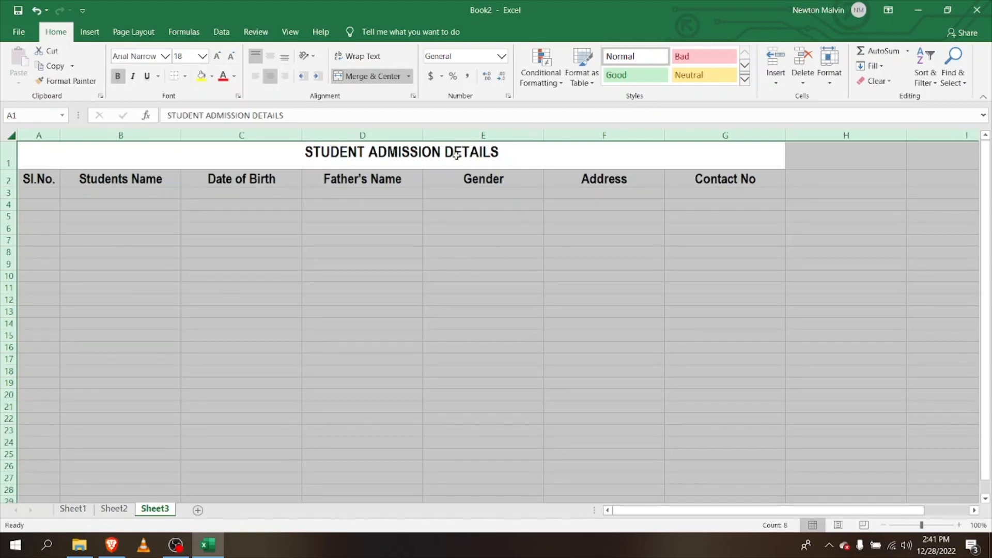
click(480, 312)
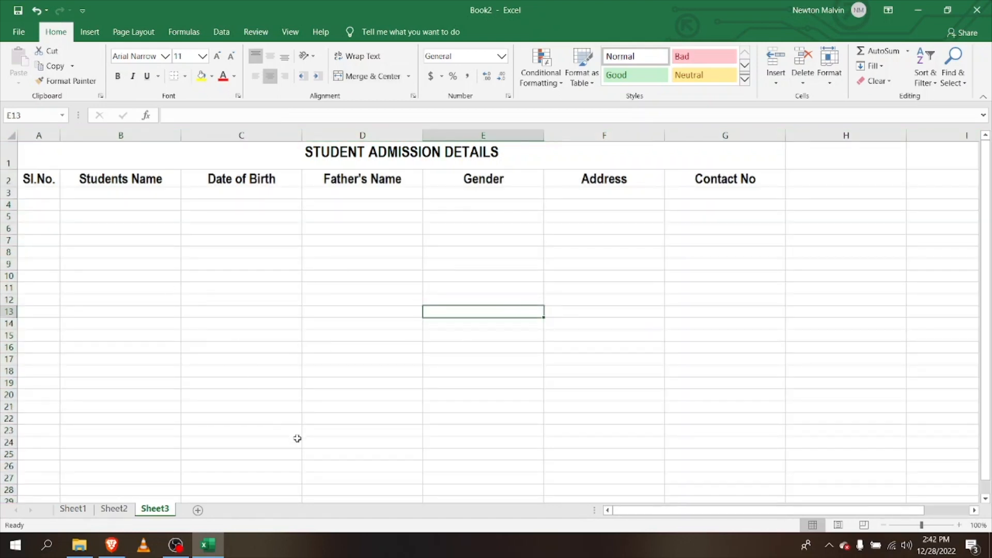
click(253, 154)
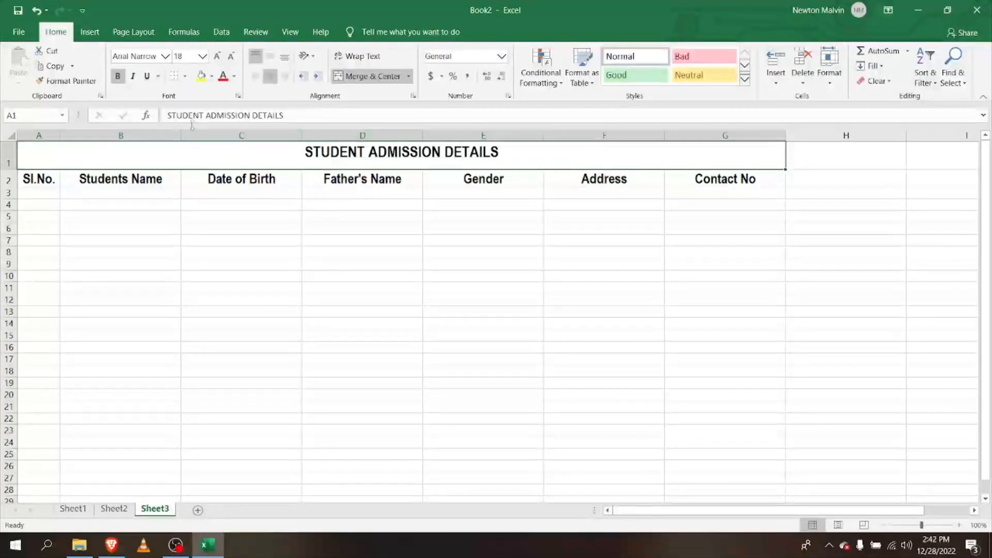
Give the merged title cell a dark blue fill and white font colour.
click(212, 78)
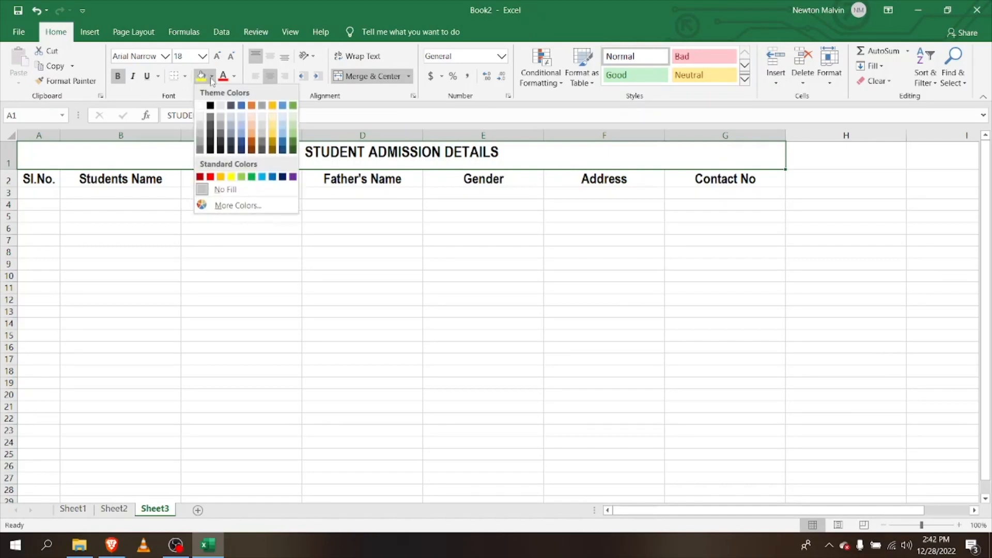
click(242, 142)
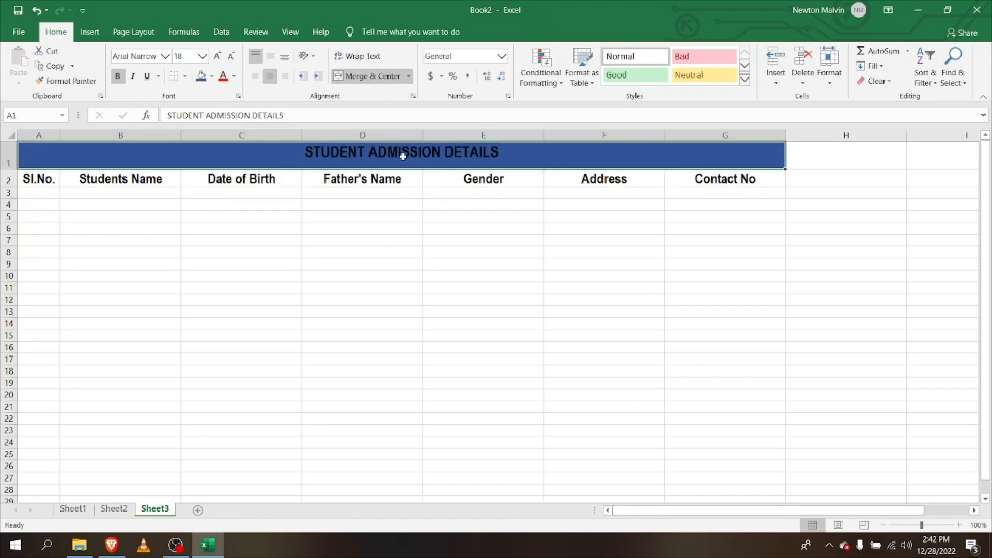
click(234, 78)
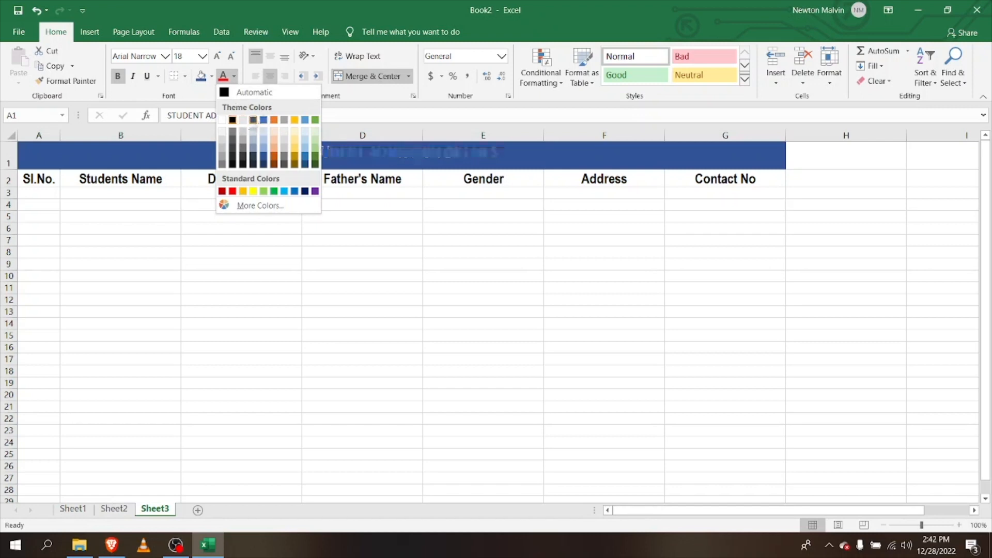
click(224, 120)
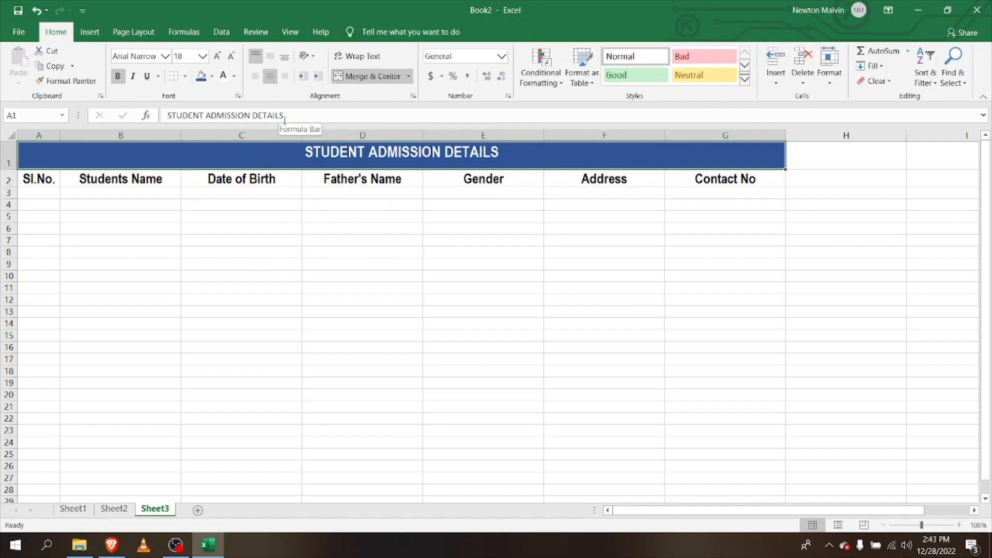
drag(25, 179, 724, 179)
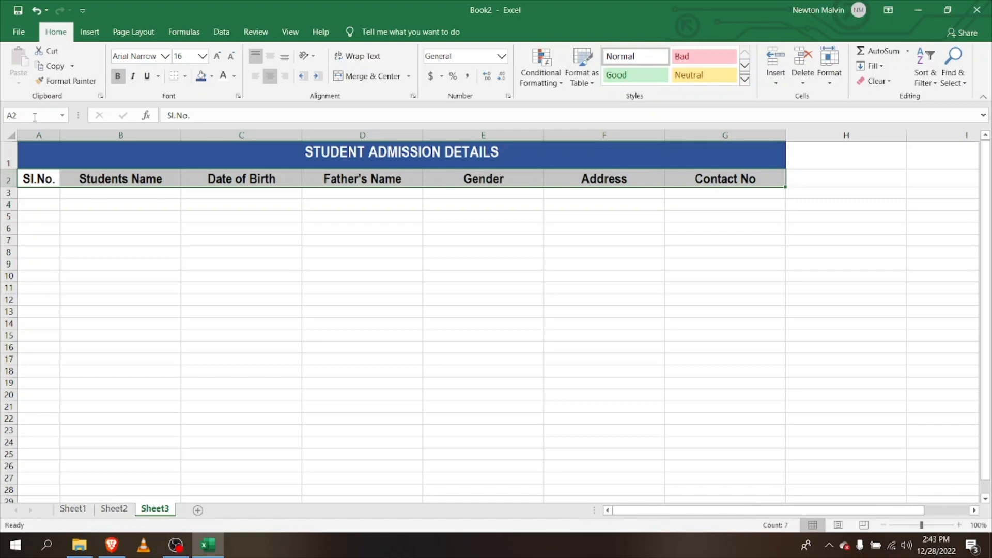
Fill the selected headings A2:G2 with the standard orange colour.
click(211, 76)
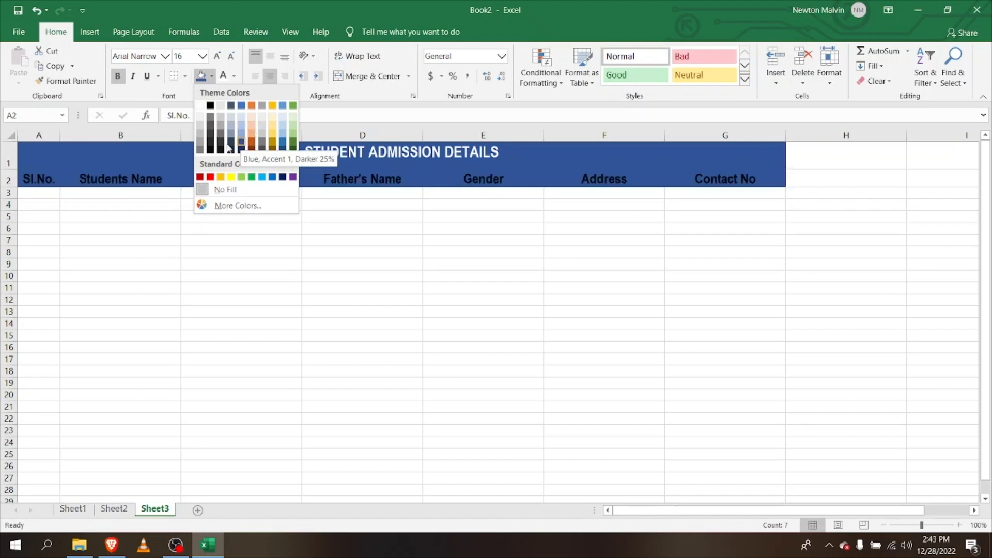
click(222, 177)
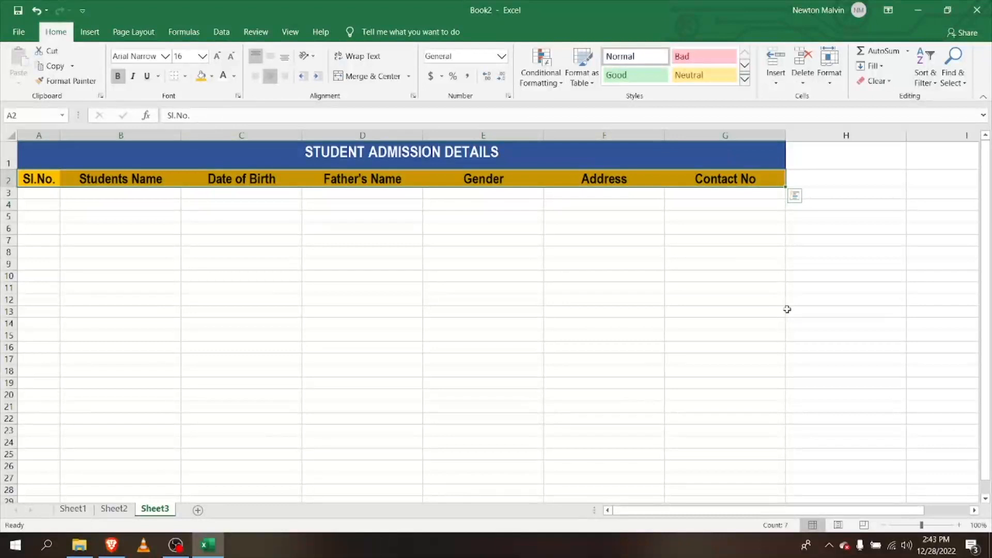
click(844, 181)
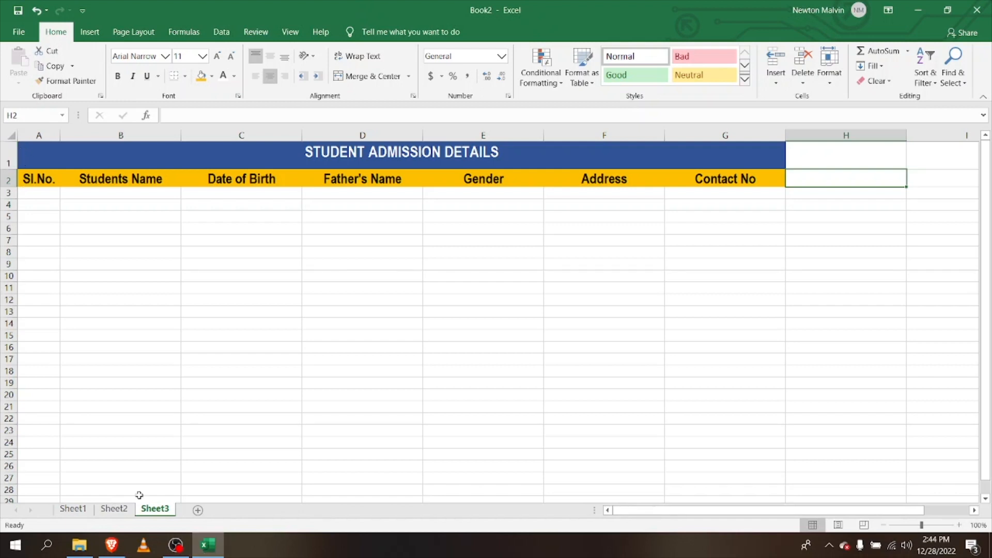
Apply All Borders to the table range from A1 down through column G.
drag(29, 152, 115, 498)
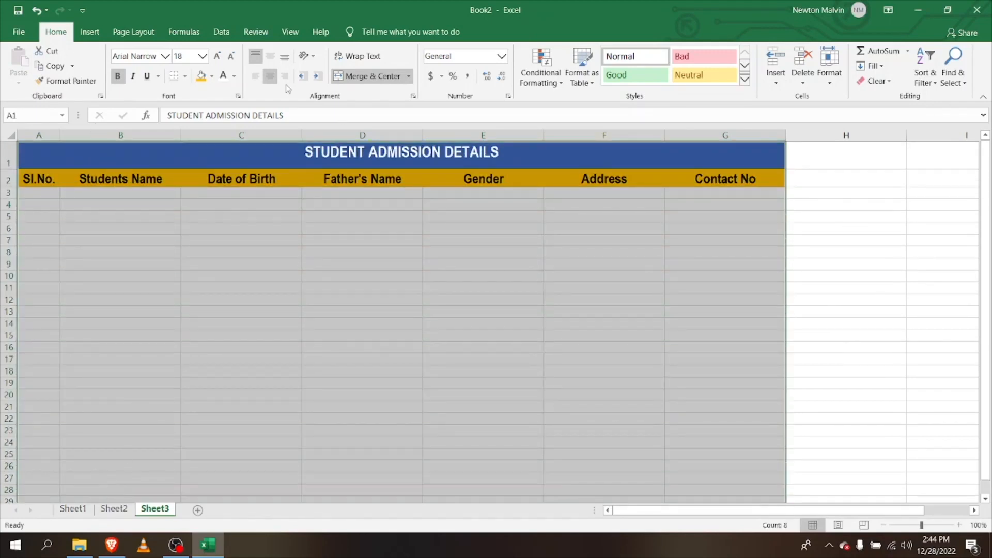
click(185, 76)
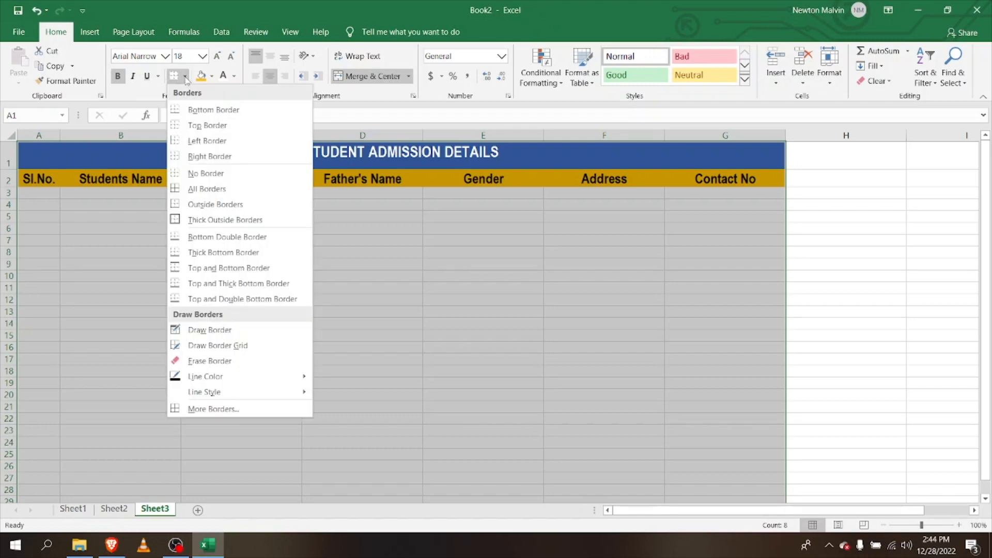
click(207, 189)
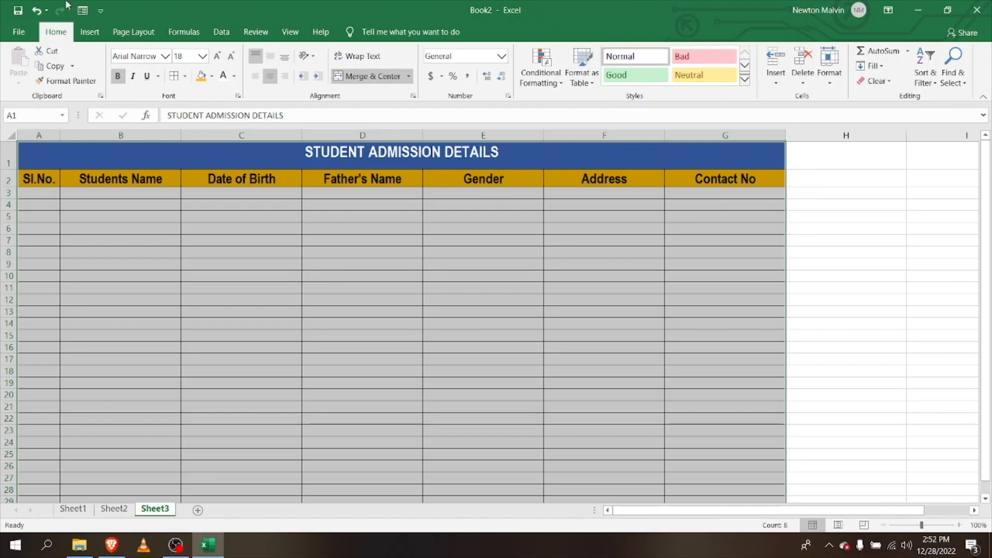
click(100, 10)
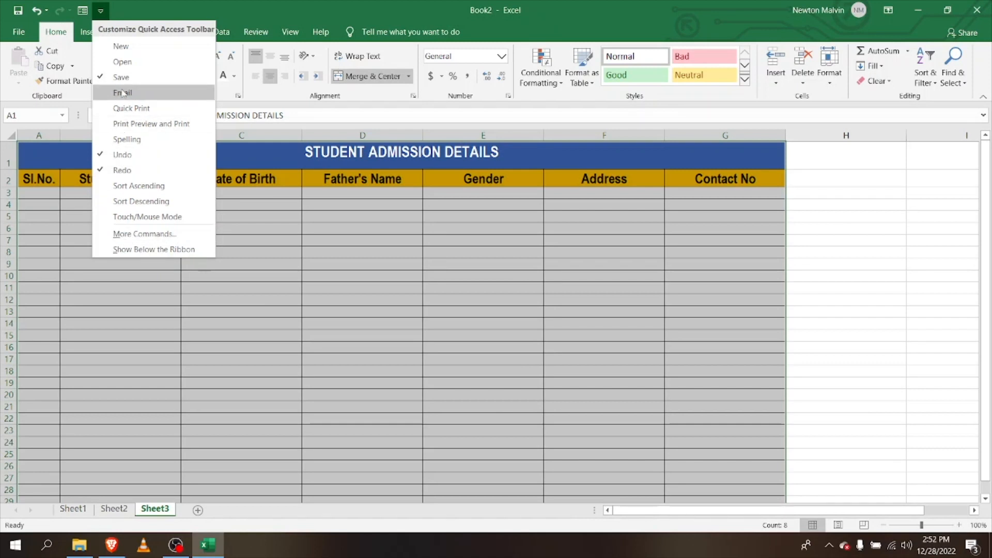
click(100, 10)
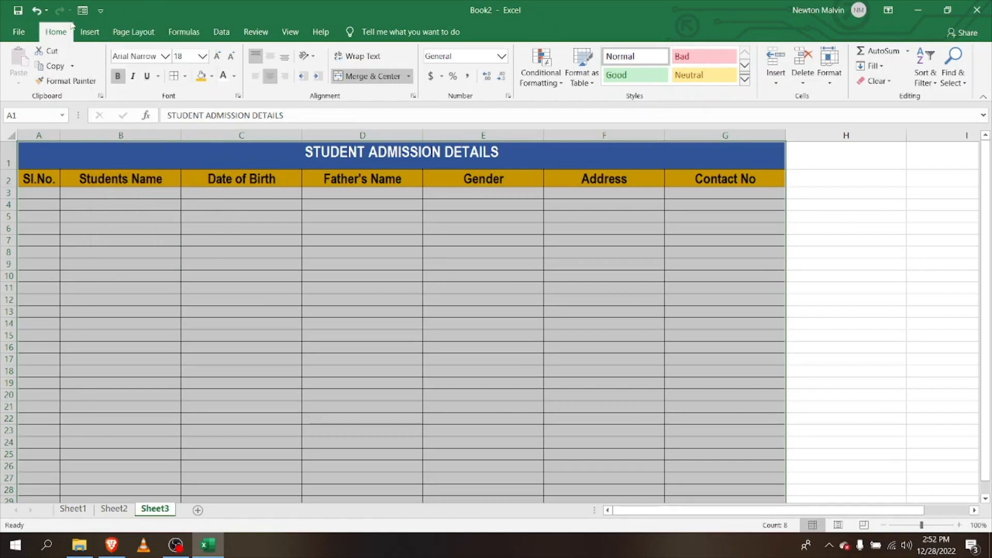
click(100, 10)
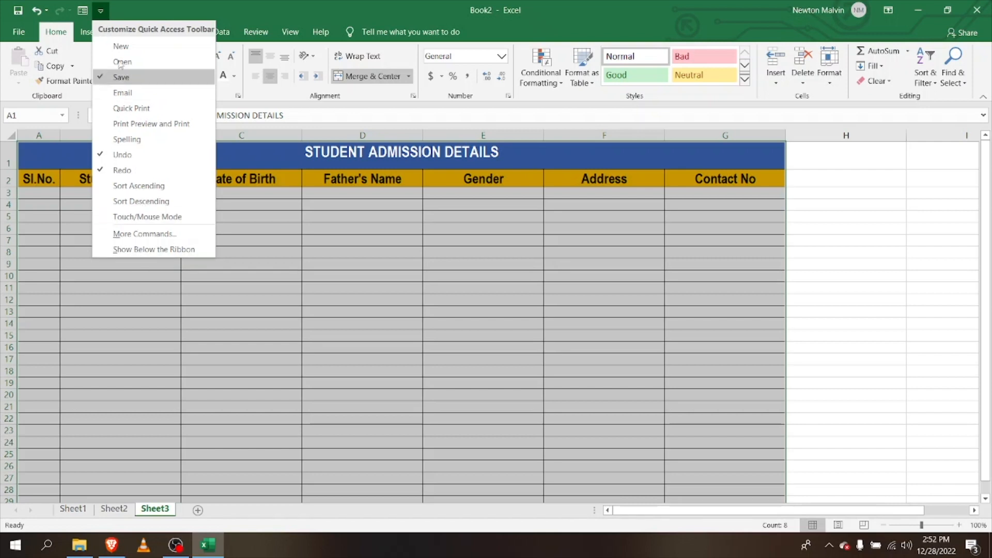
click(142, 7)
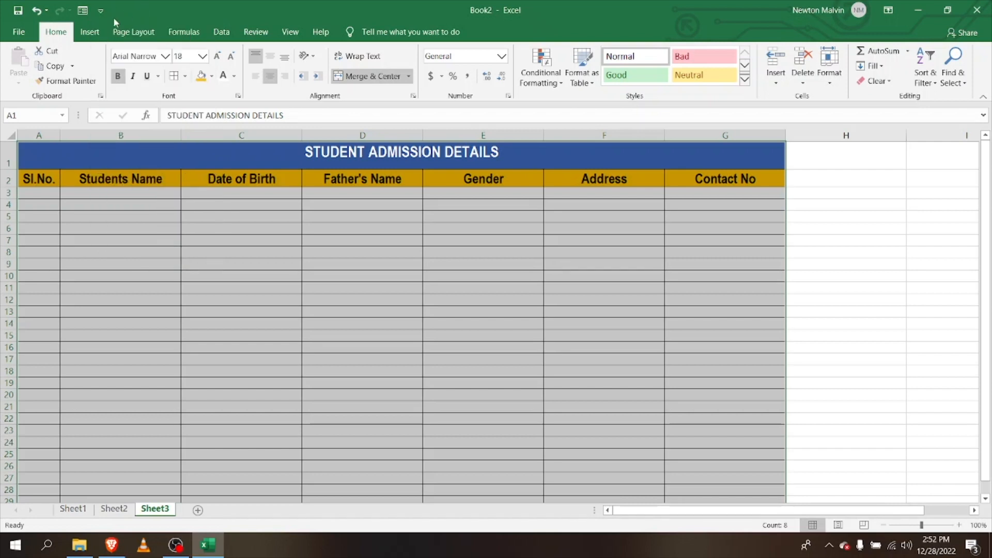
click(82, 11)
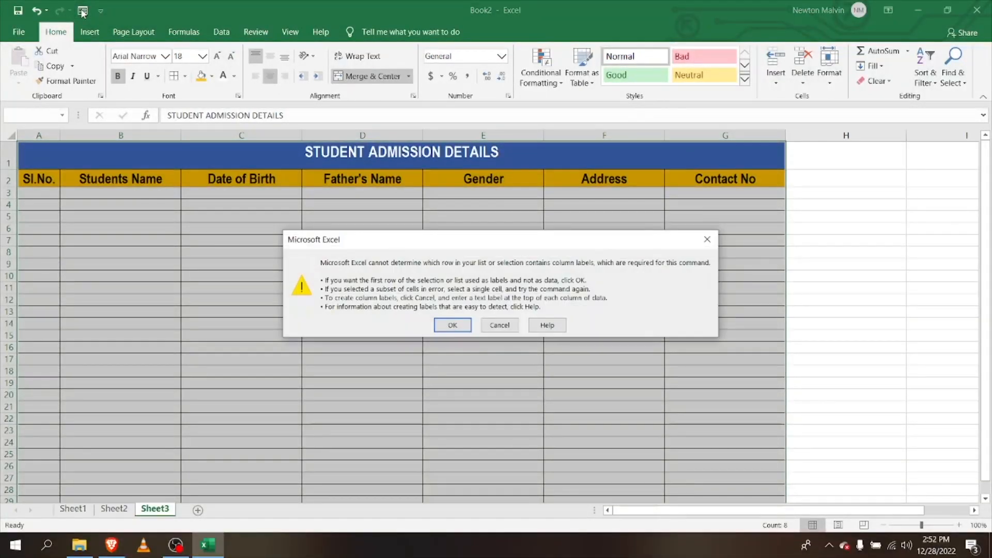
click(500, 325)
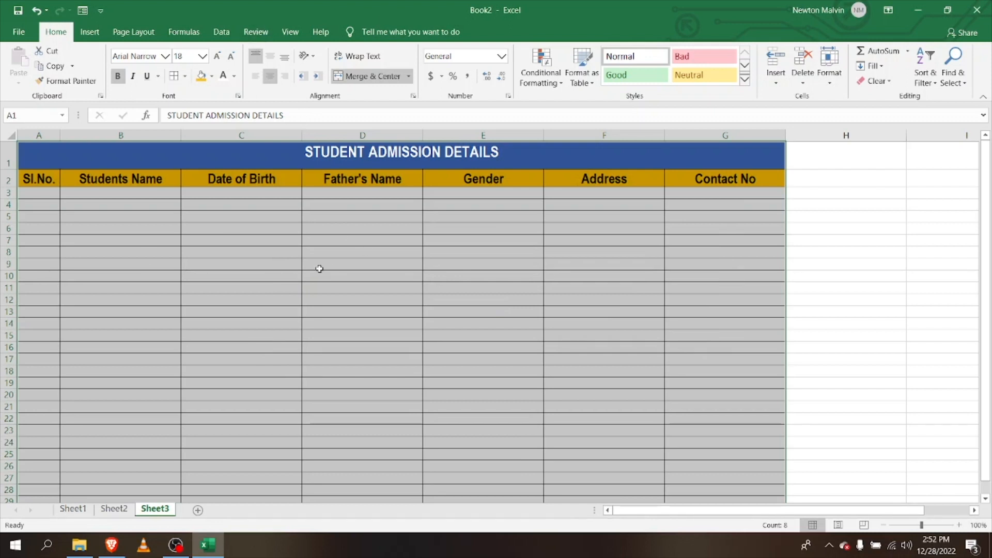
click(31, 191)
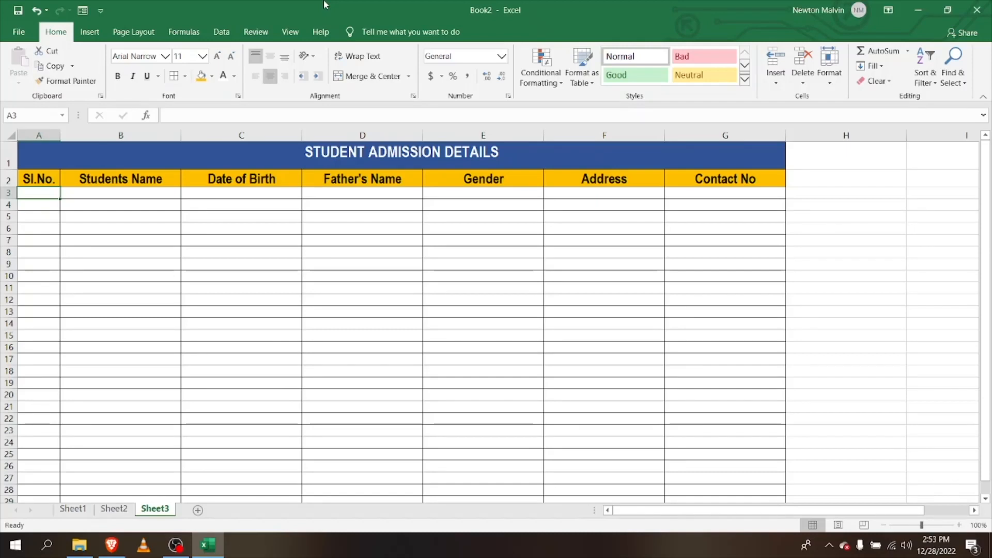
Enter 1 in A3 and 2 in A4 as the starting serial numbers.
key(alt)
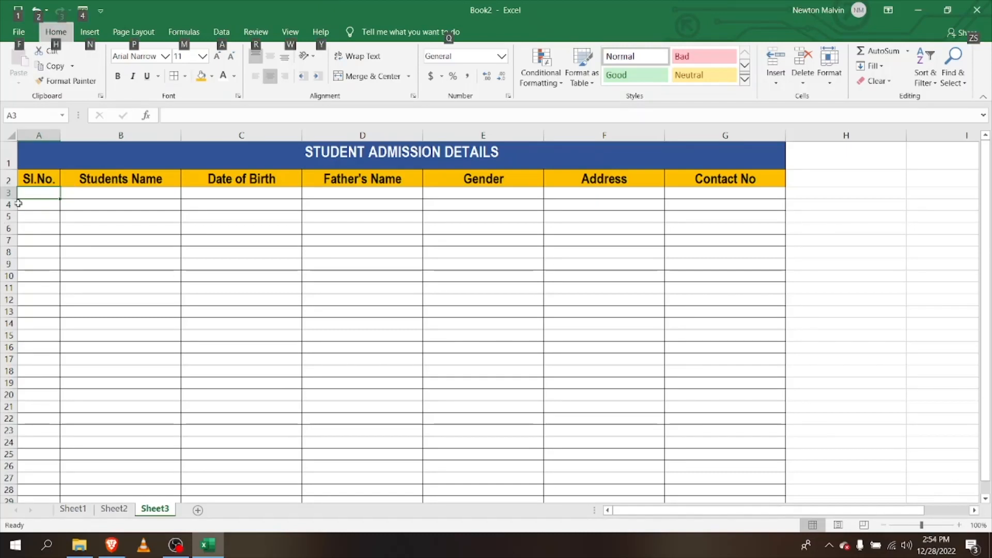
click(40, 196)
text(1)
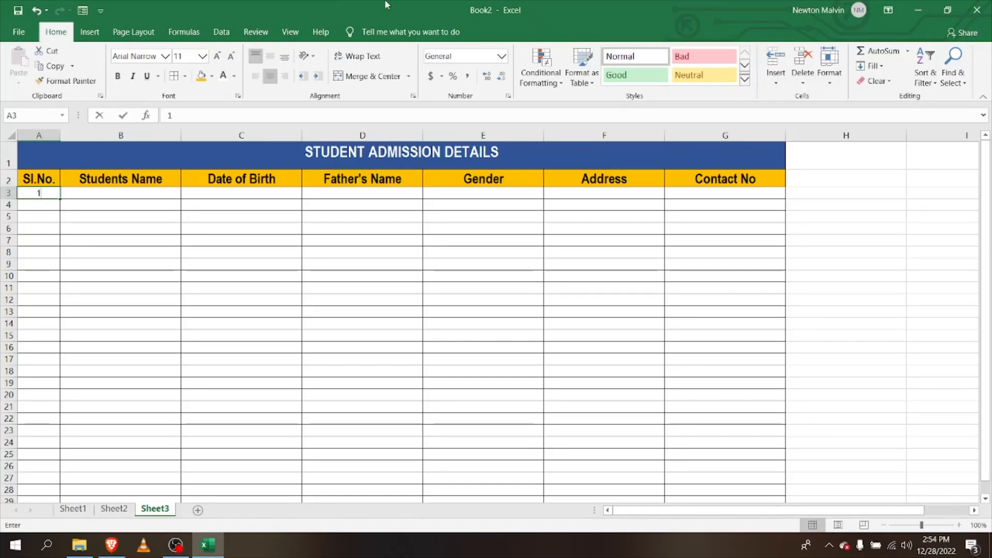
key(Return)
text(2)
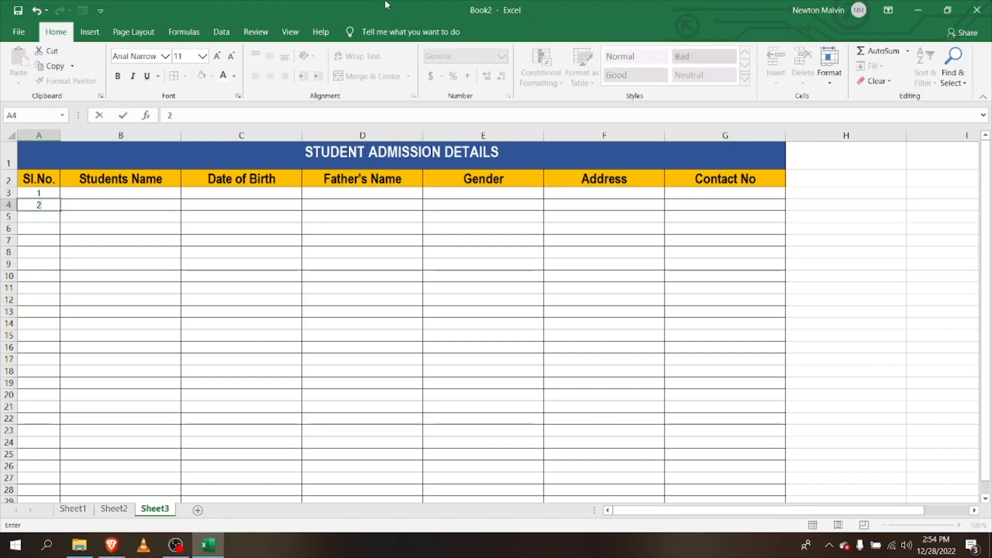
key(Return)
Extend the A3:A4 series down column A to row 29, giving serial numbers 1 through 27.
click(57, 195)
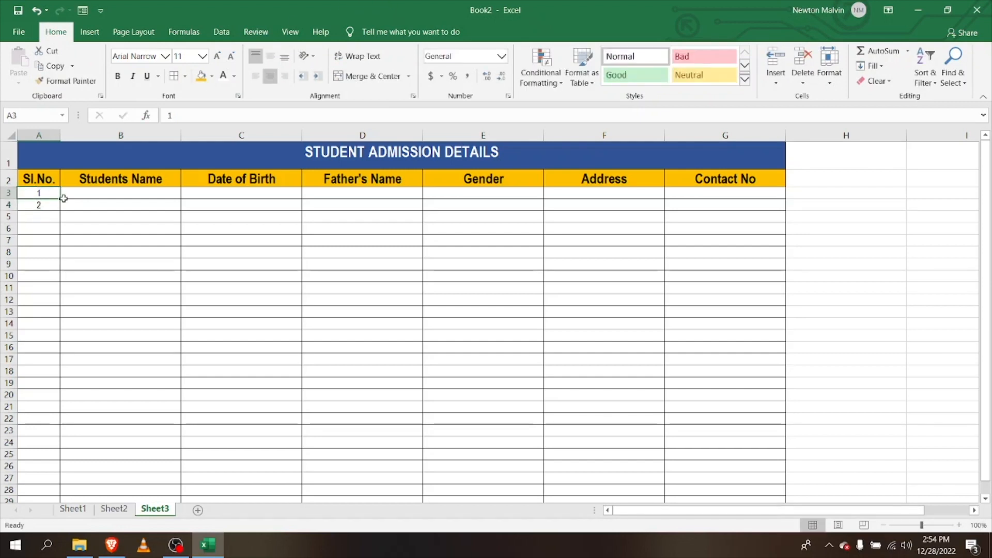
drag(57, 196, 57, 207)
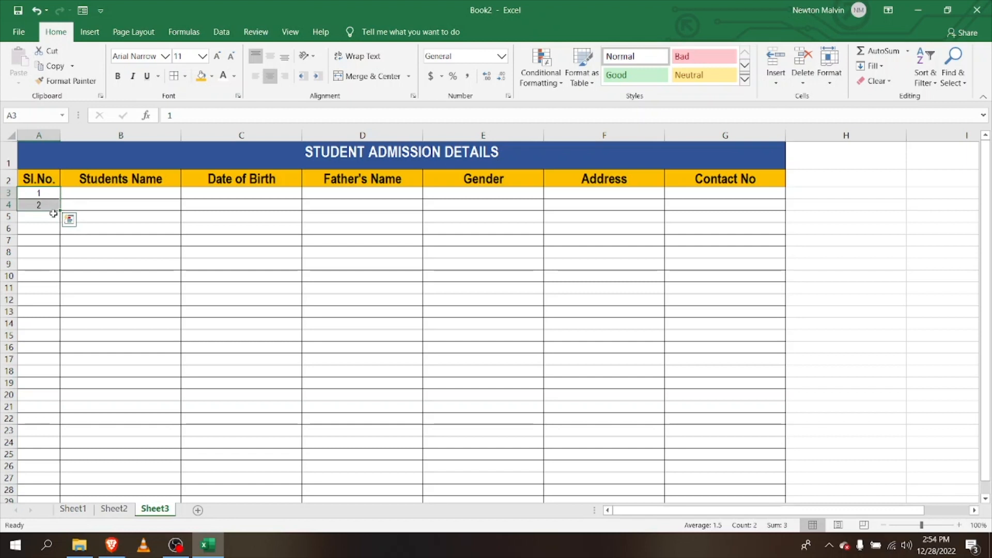
drag(59, 209, 47, 475)
scroll(41, 403, up, 1)
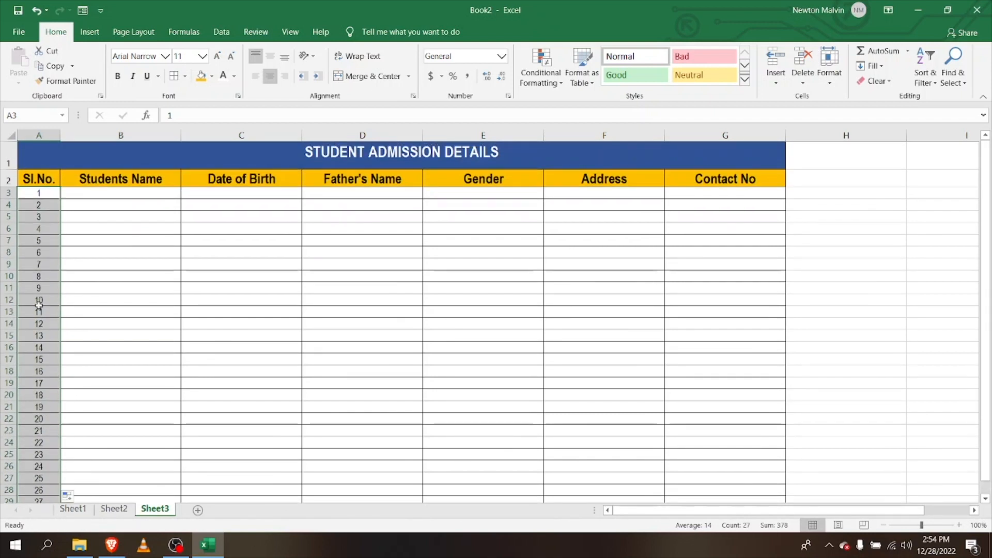
scroll(40, 417, down, 1)
scroll(41, 417, up, 1)
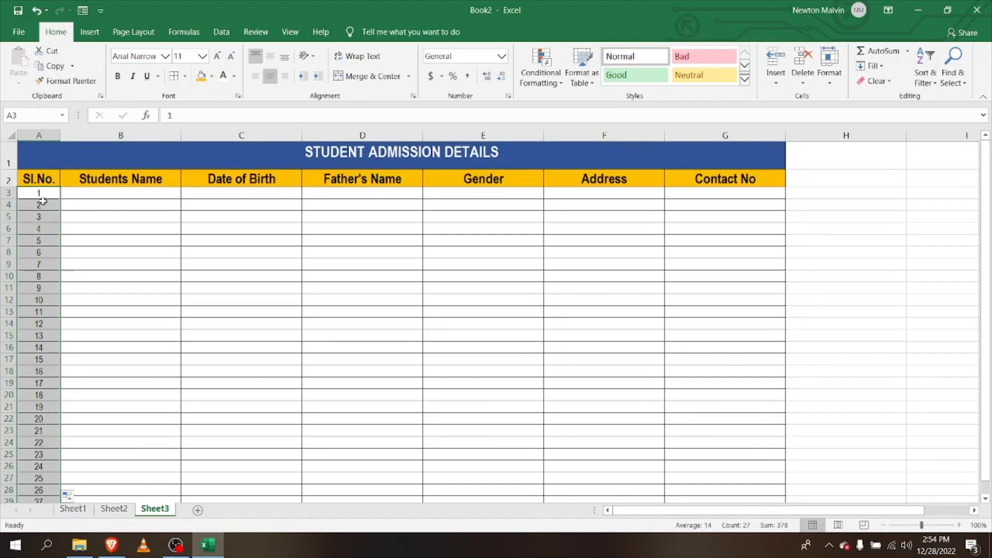
click(67, 196)
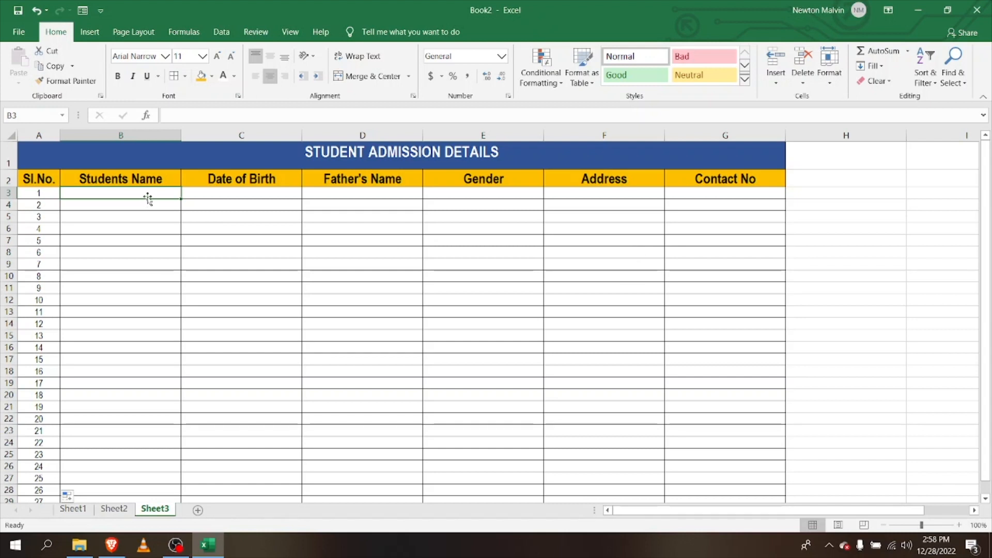
click(69, 178)
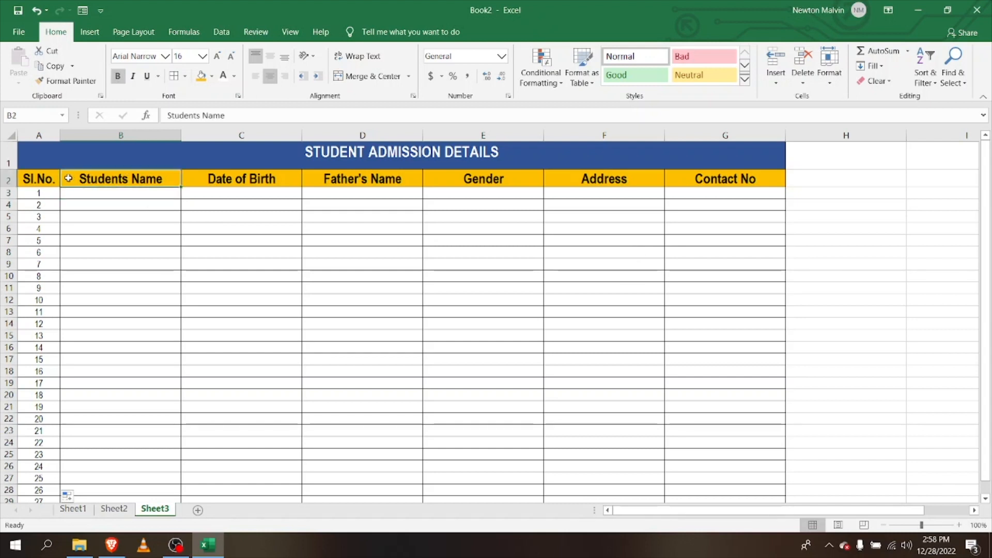
drag(63, 179, 231, 181)
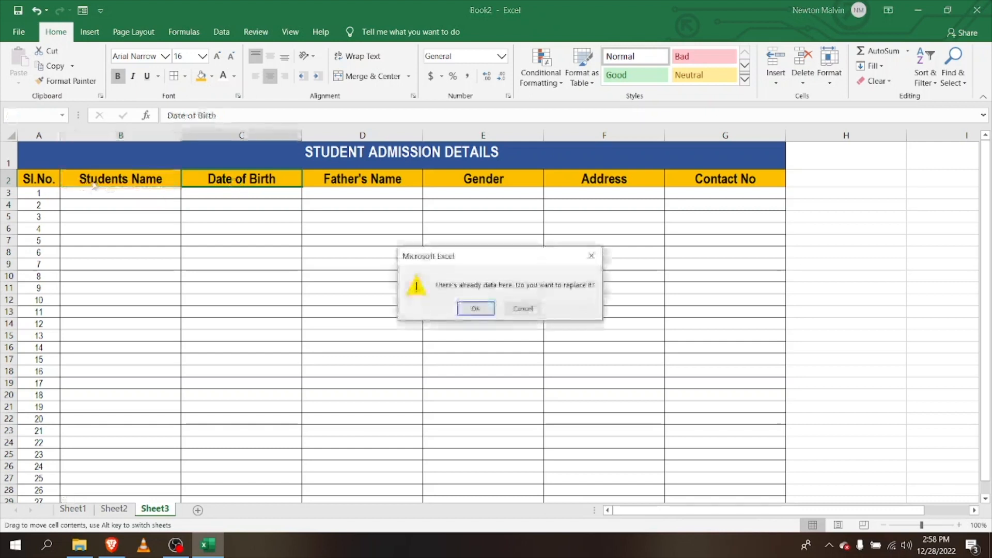
click(519, 308)
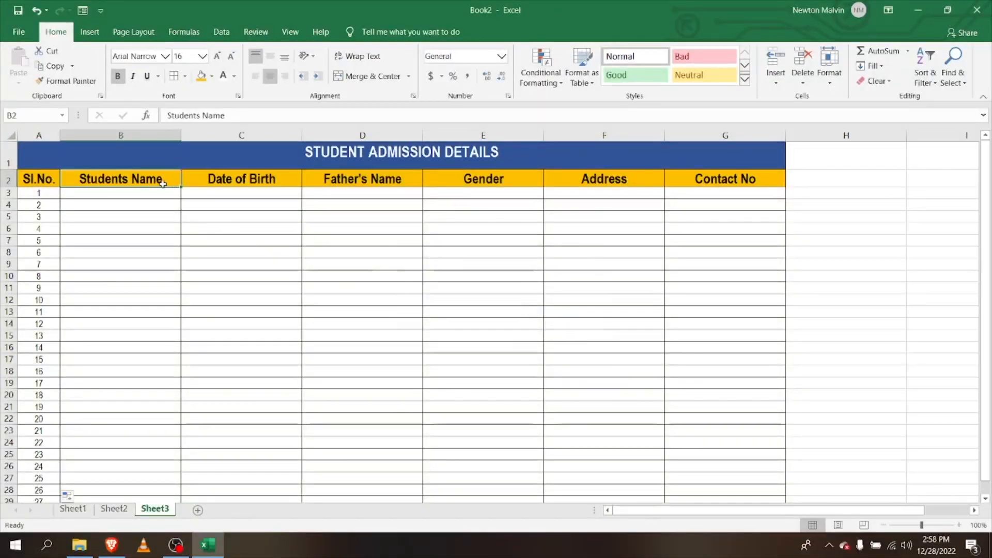
drag(181, 186, 754, 179)
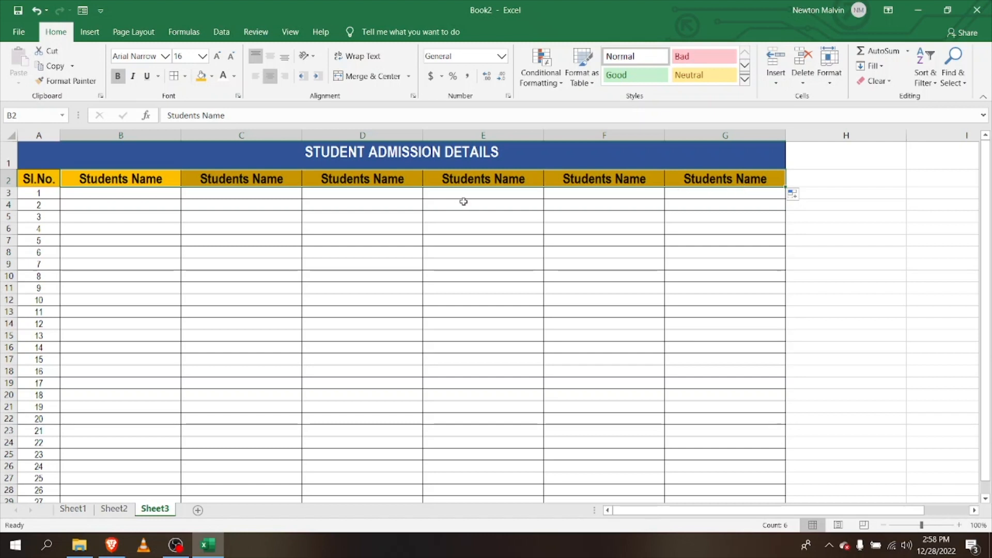
key(alt)
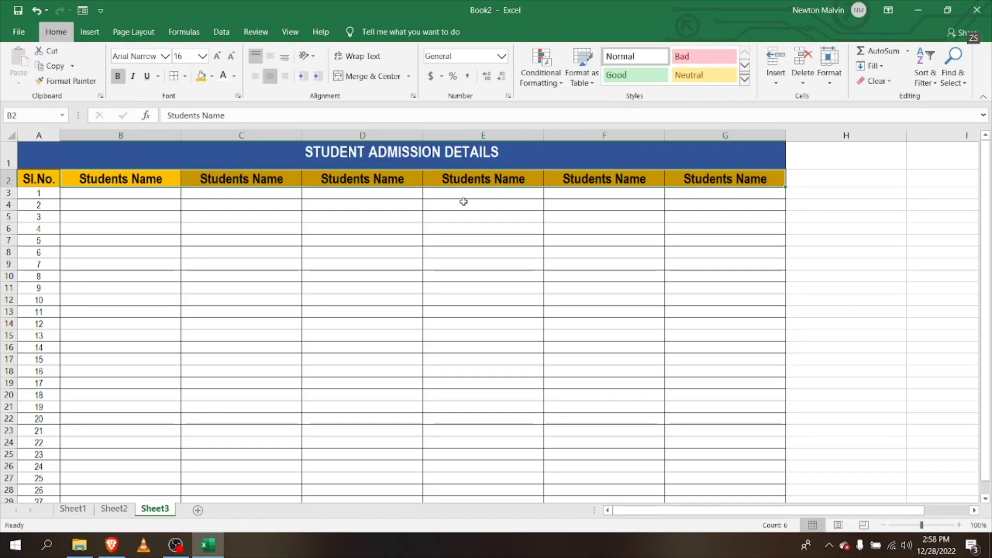
click(671, 233)
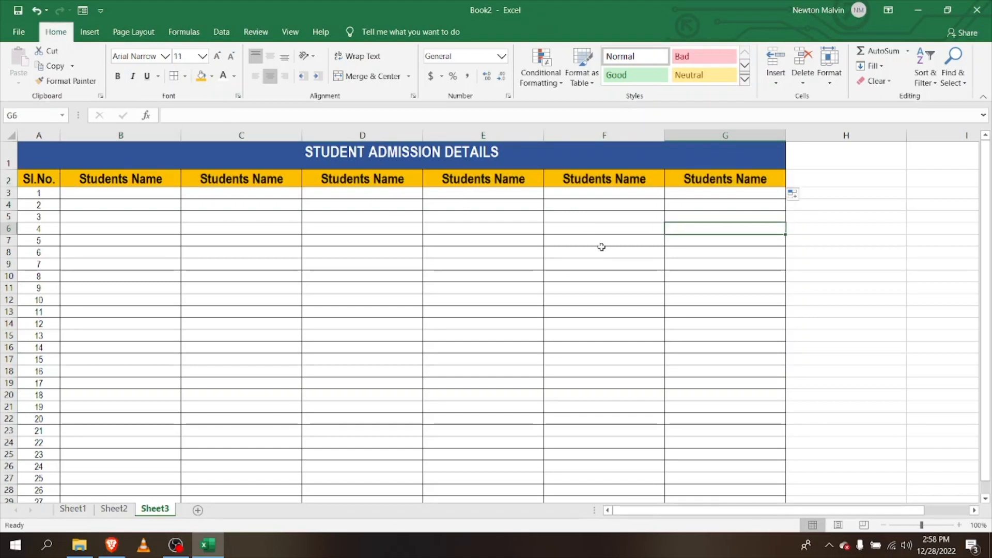
key(ctrl+z)
key(ctrl+z)
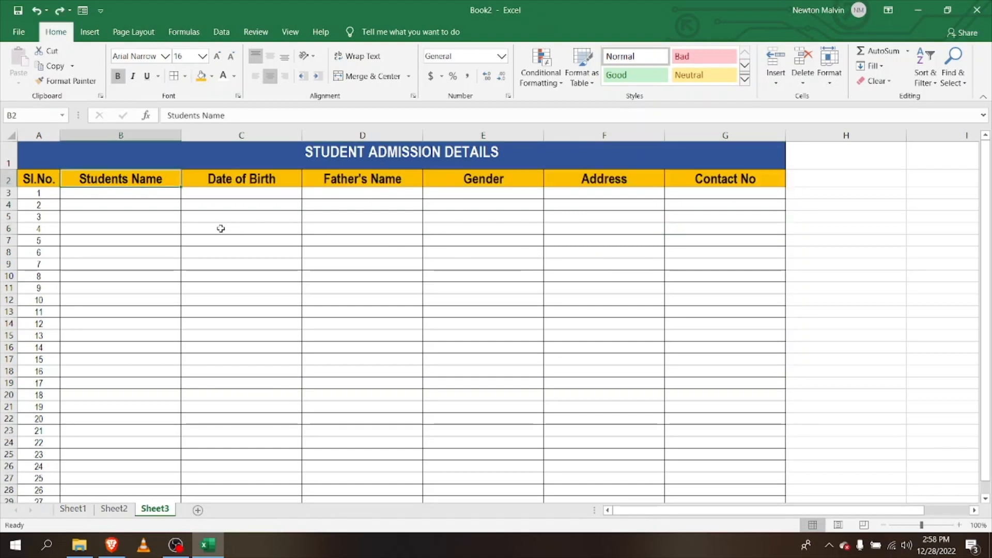
click(189, 179)
click(154, 182)
Select headings B2:G2 and open the Data Form, accepting the header row as field labels.
drag(180, 186, 752, 180)
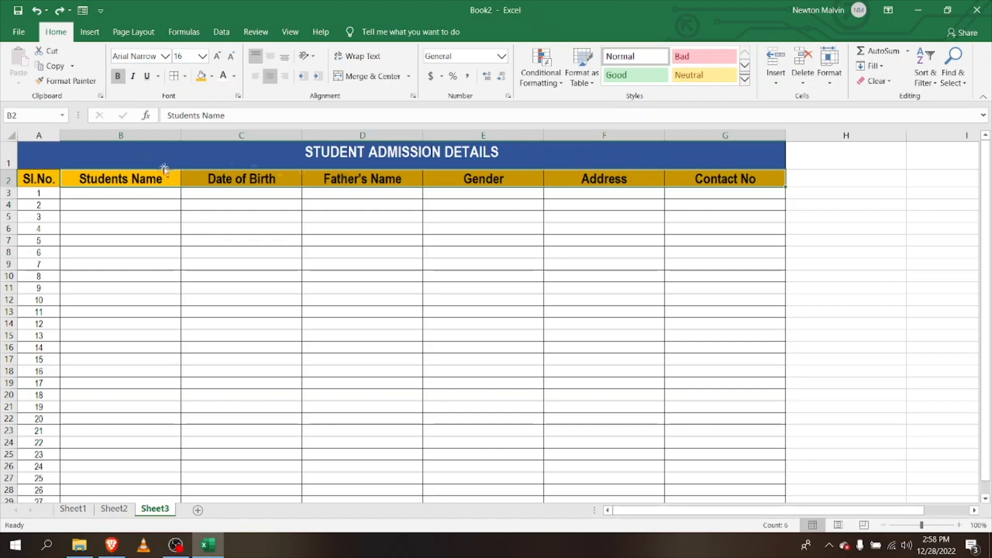
click(83, 11)
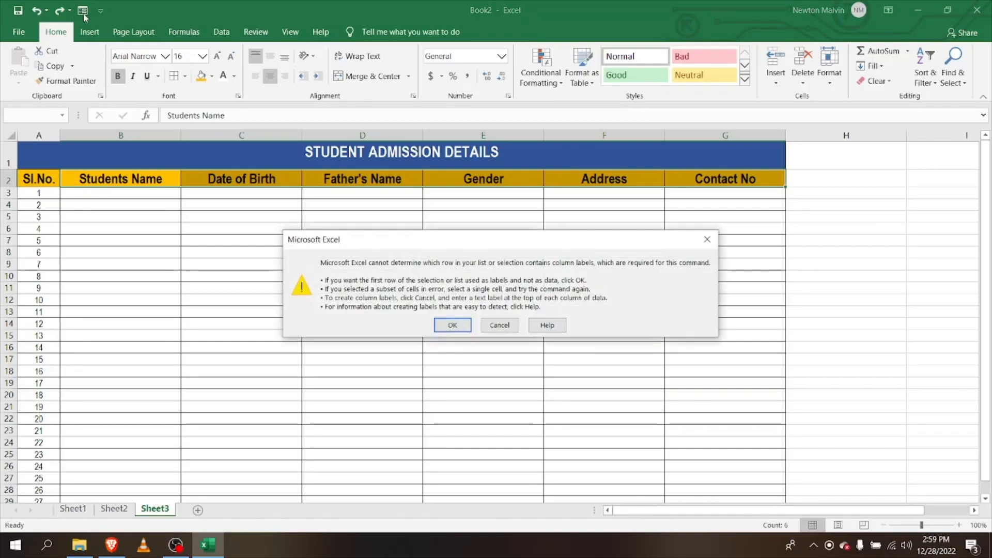
click(451, 326)
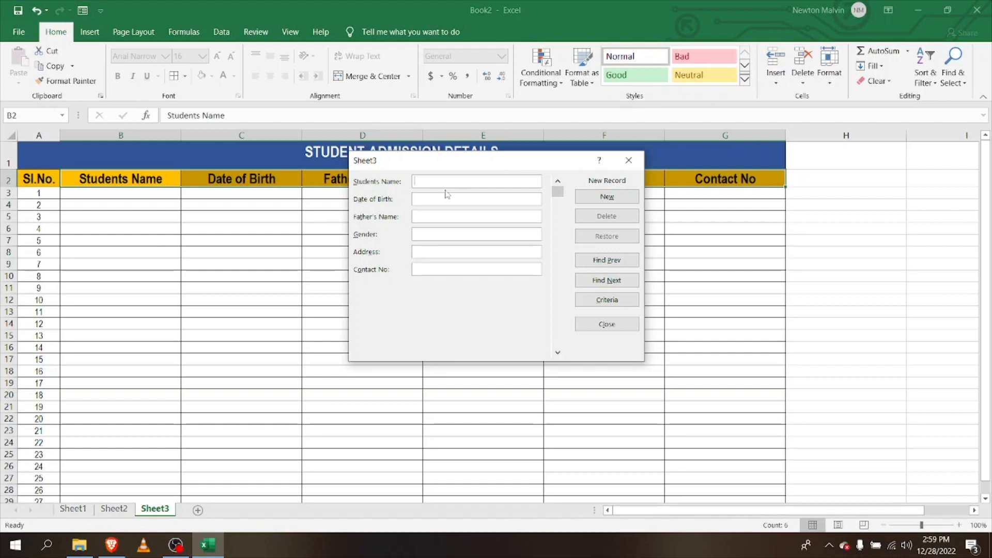
Enter the first student's first name in the Students Name field and add it as a record.
text(Jimmy Jones)
key(Return)
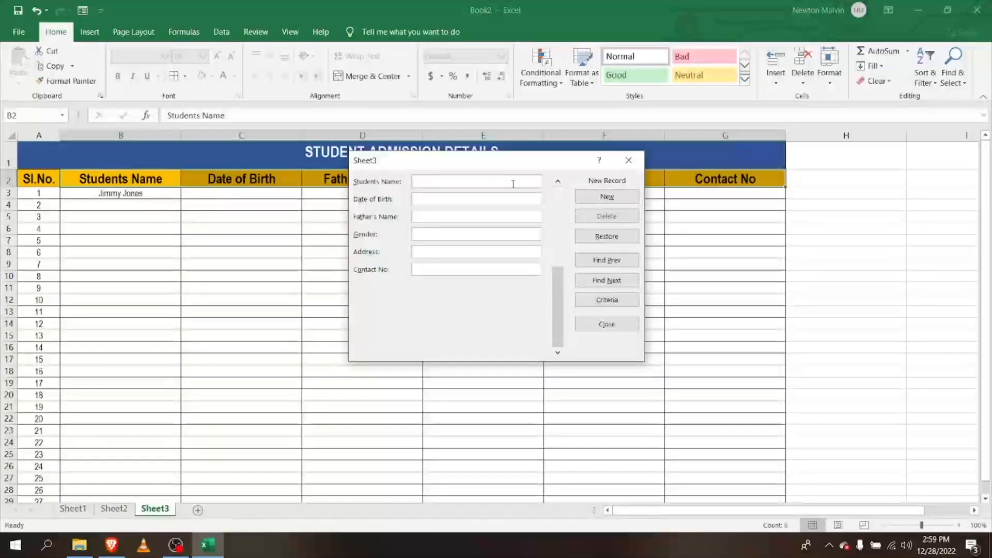
Go back to the first record and correct the student's name to the full name.
click(592, 261)
click(472, 200)
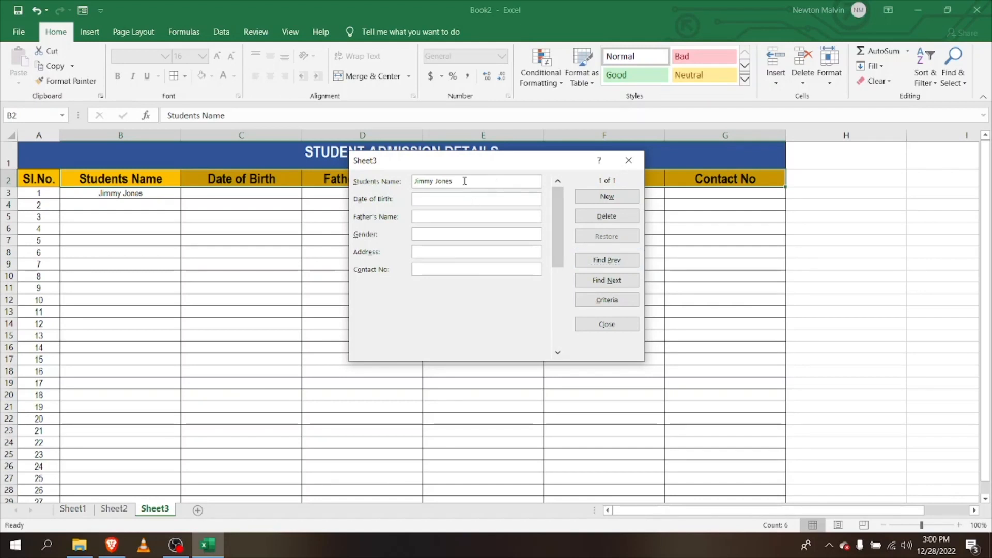
key(BackSpace)
key(BackSpace)
key(BackSpace)
key(BackSpace)
key(BackSpace)
key(BackSpace)
key(BackSpace)
key(BackSpace)
key(BackSpace)
key(BackSpace)
key(BackSpace)
text(JIMM)
key(BackSpace)
key(BackSpace)
key(BackSpace)
key(BackSpace)
text(Jimmy jo)
key(BackSpace)
key(BackSpace)
text(Jones)
Fill in birth date 02.4.2000, the father's name, Male, Alabama and a contact number, then save.
click(434, 202)
text(02.4.2000)
key(Tab)
text(Kent)
text( Jo)
text(nes)
text(Male)
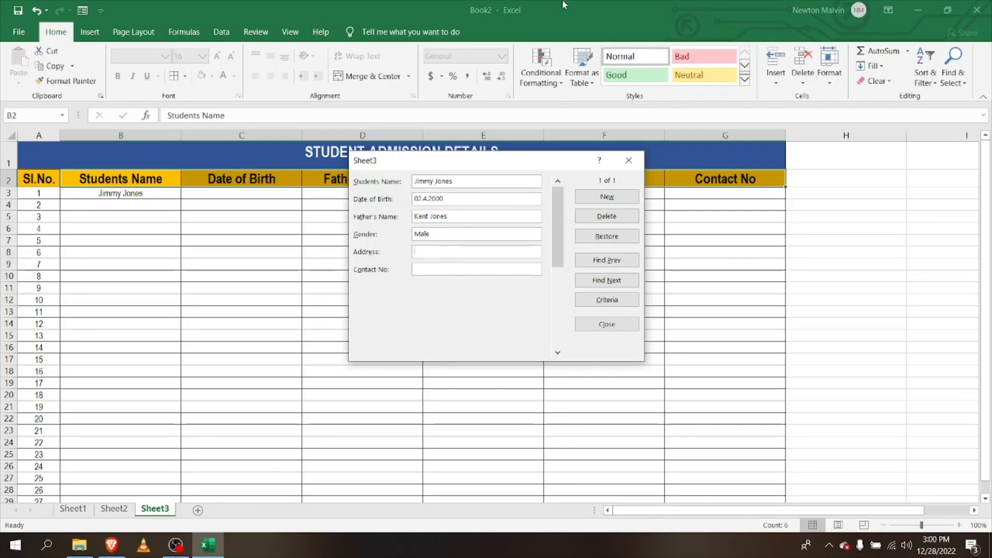
key(Tab)
text(Alabama)
text(987)
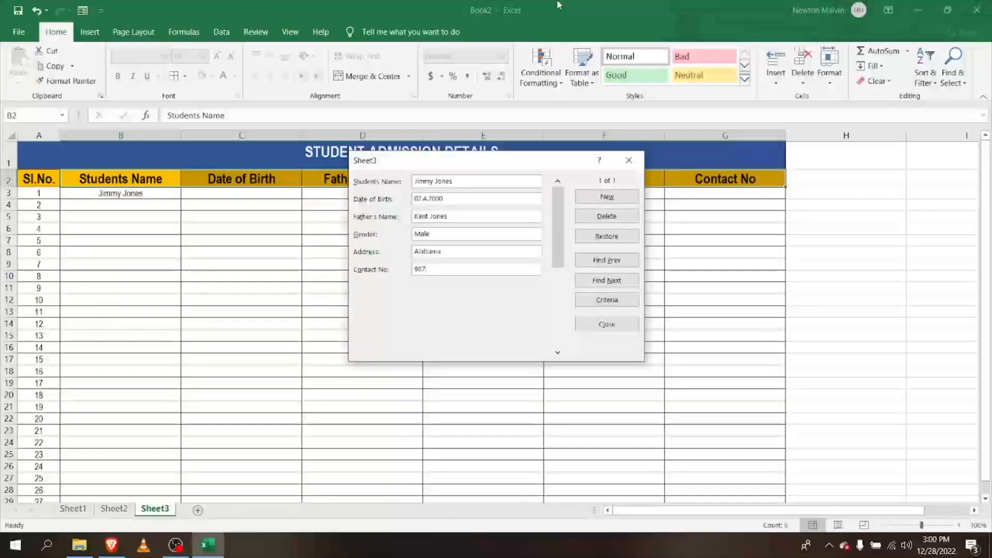
text(34567)
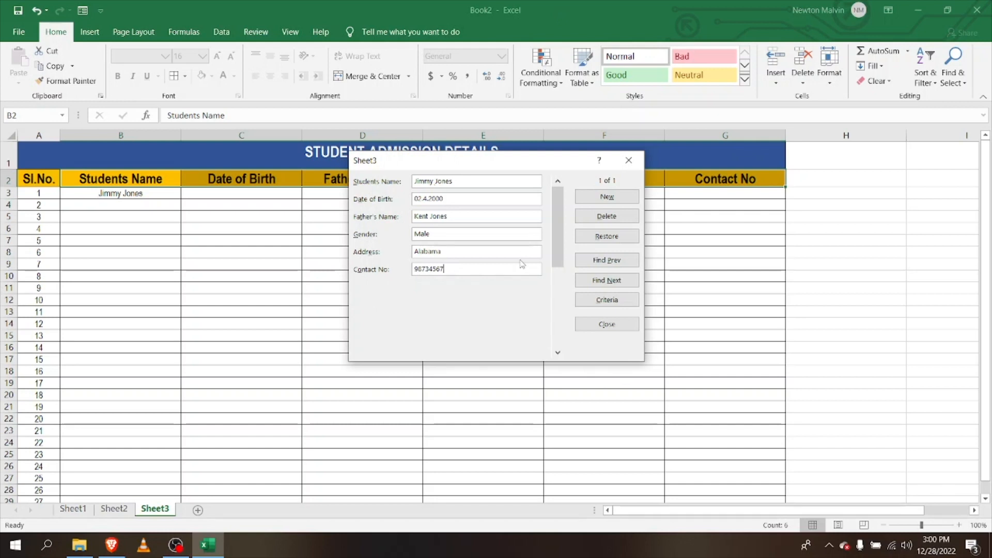
click(591, 197)
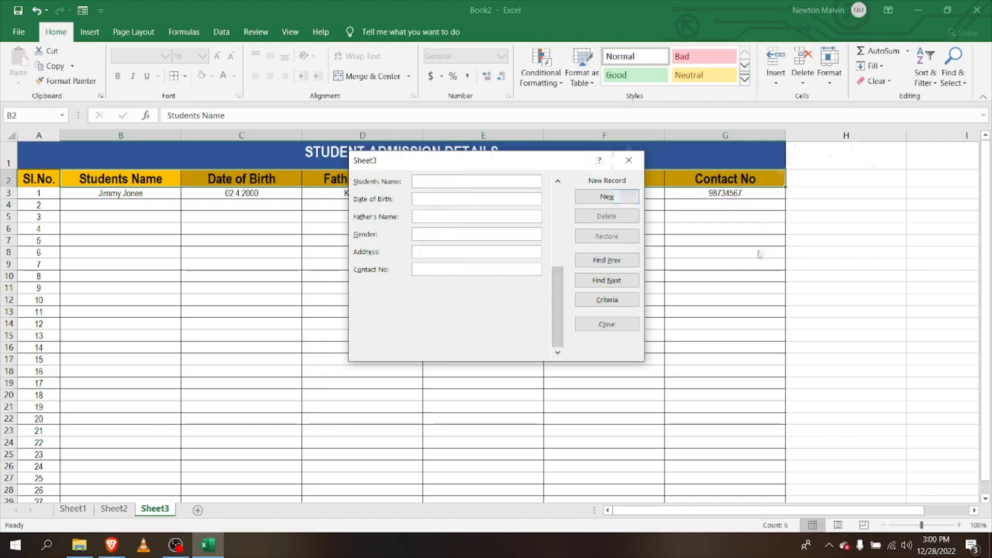
Enter the second student's name, birth date and father's name in the form.
drag(408, 160, 492, 323)
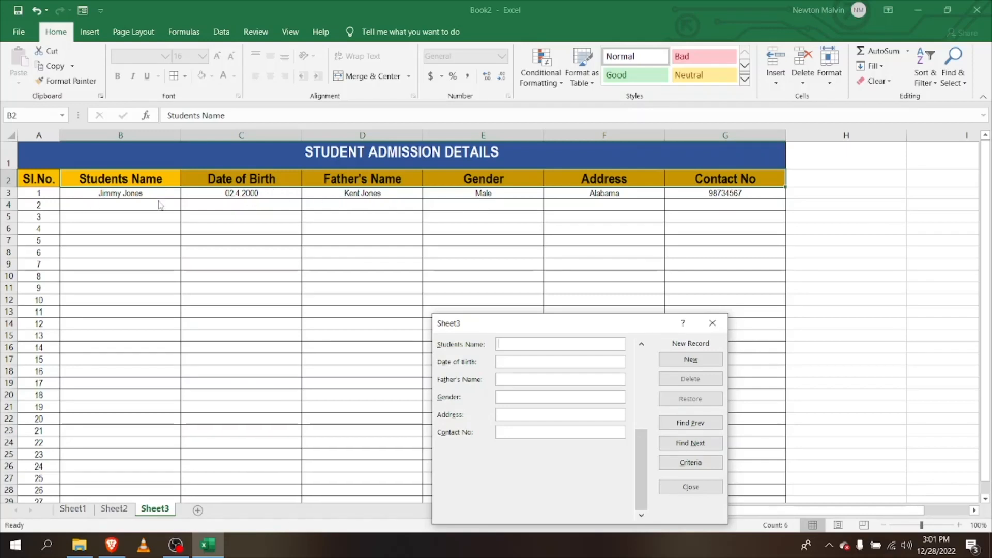
drag(506, 322, 458, 145)
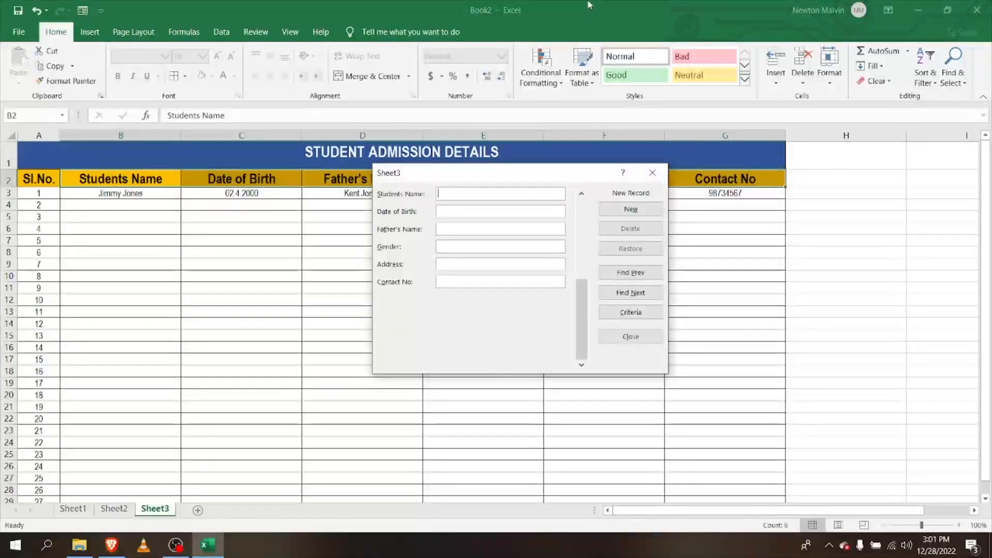
text(Stacy Miller05.)
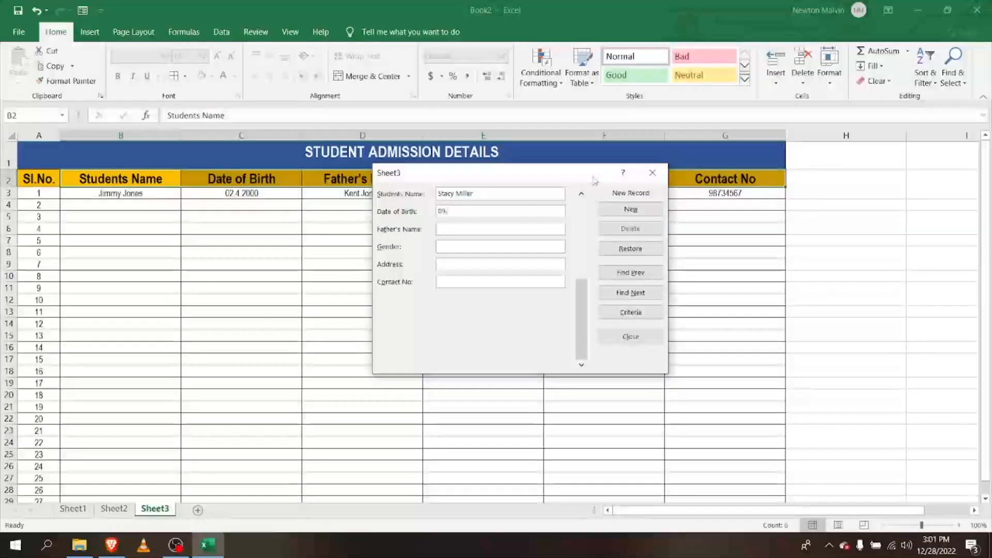
text(7.2001)
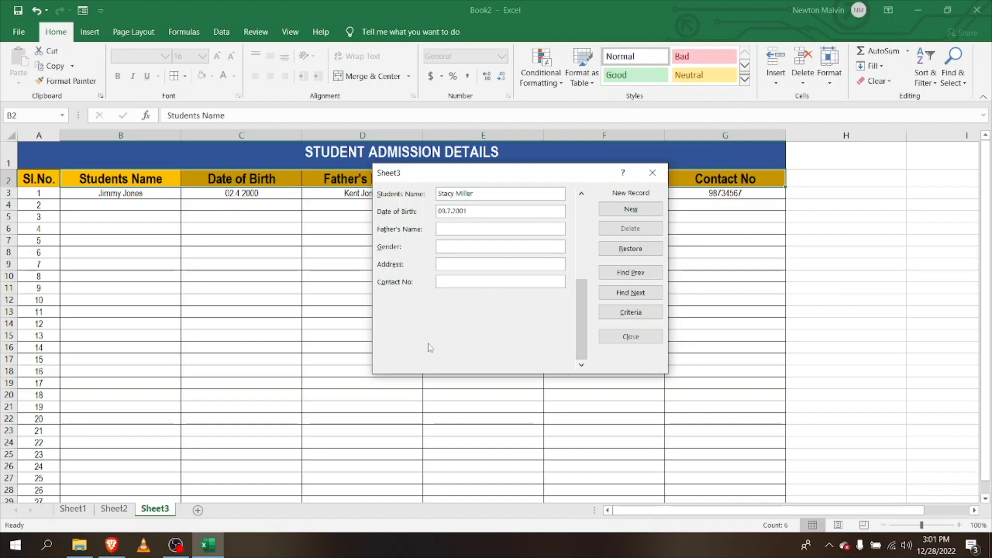
text(Frank Miller)
Set Gender to Female, Address to California and a contact number, then save the record.
click(469, 247)
text(Female)
click(504, 265)
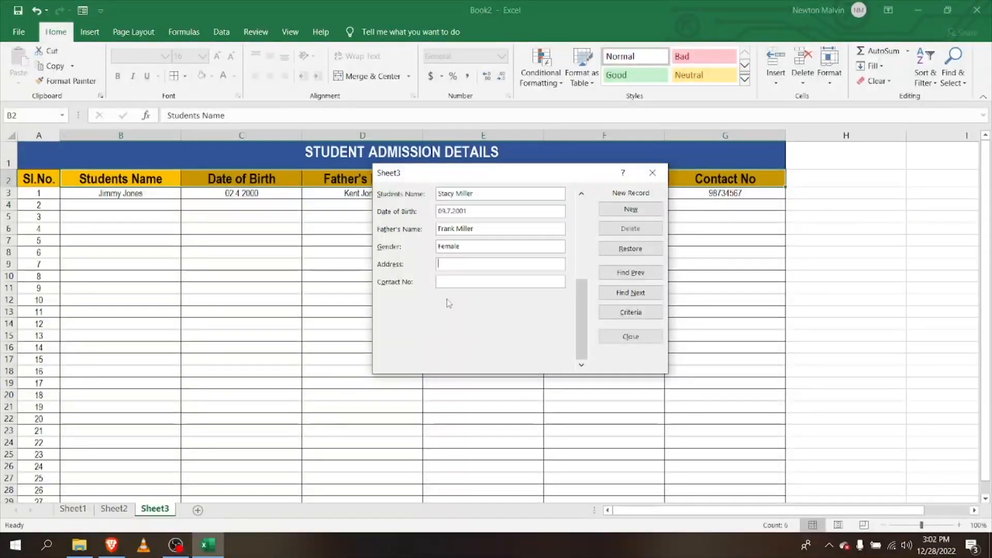
text(cc)
text(l)
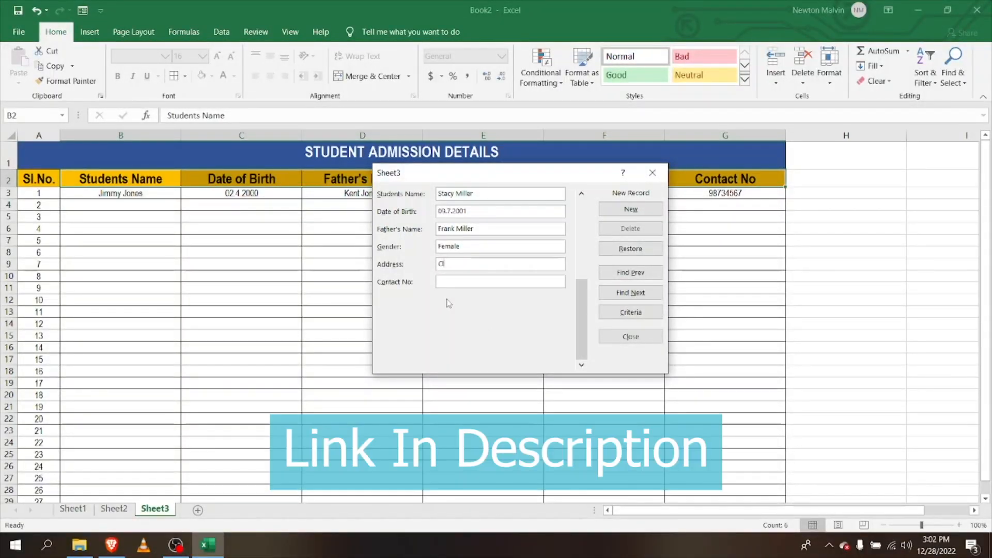
text(lifornia)
click(447, 283)
text(6890537)
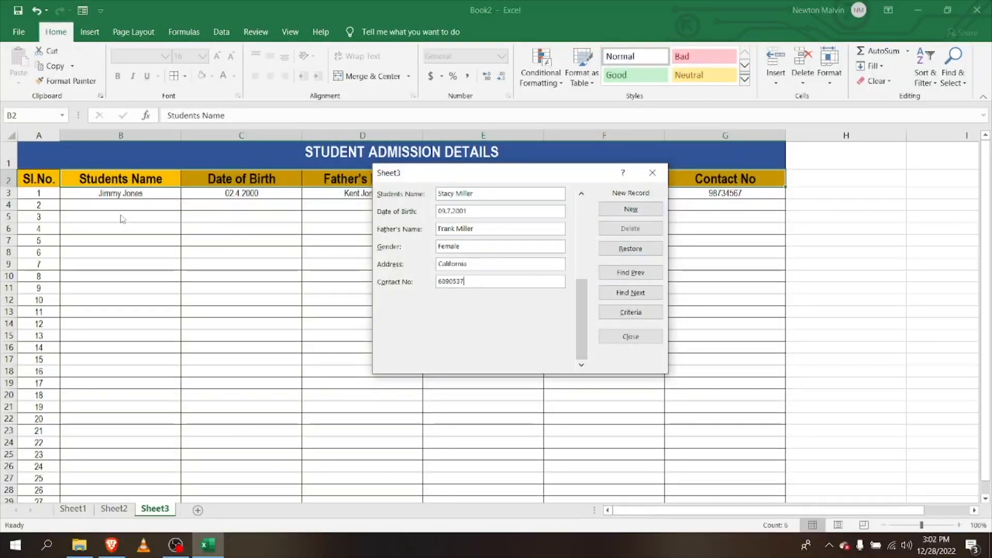
click(613, 213)
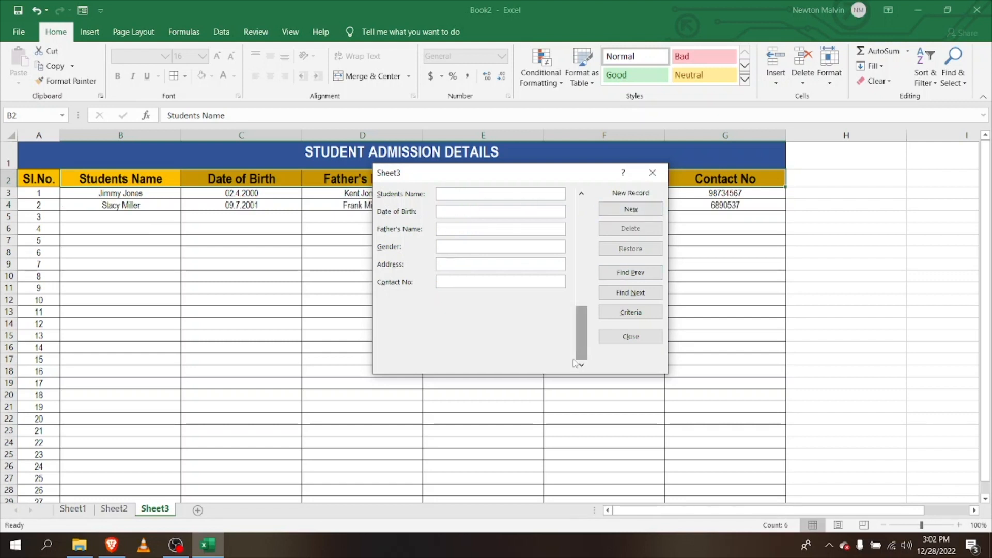
Enter the third student's name and birth date 08.5.2000 in the form.
drag(587, 173, 598, 304)
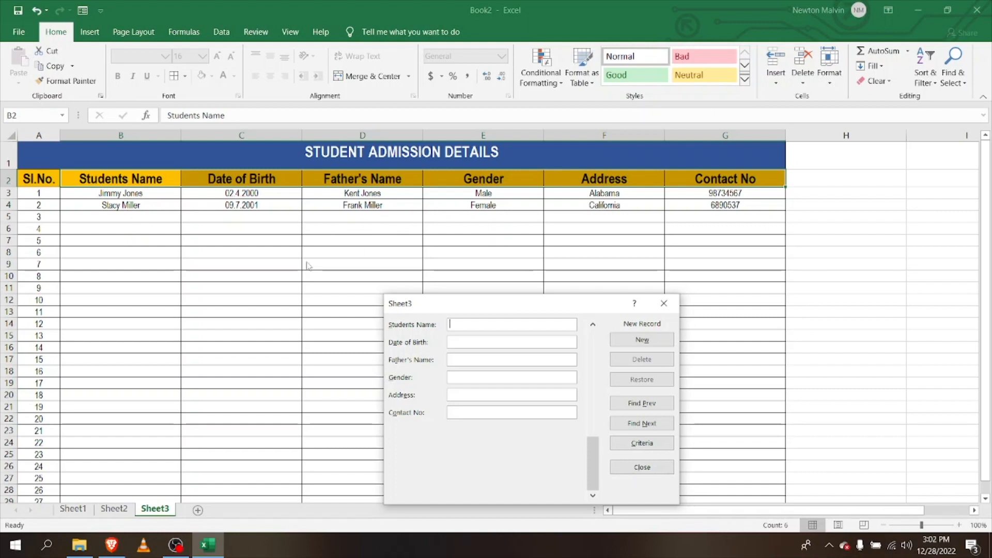
drag(625, 303, 588, 181)
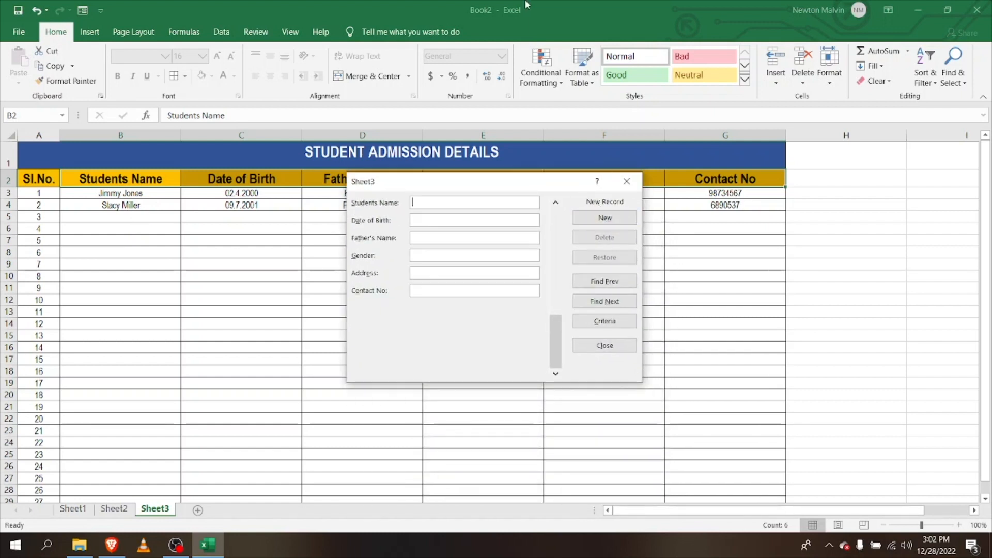
text(David)
text(Pitt)
click(483, 219)
text(8.05)
key(BackSpace)
text(5.2000)
Add the father's name, Gender Male and Address Wisconsin, then save the record.
text(Dan )
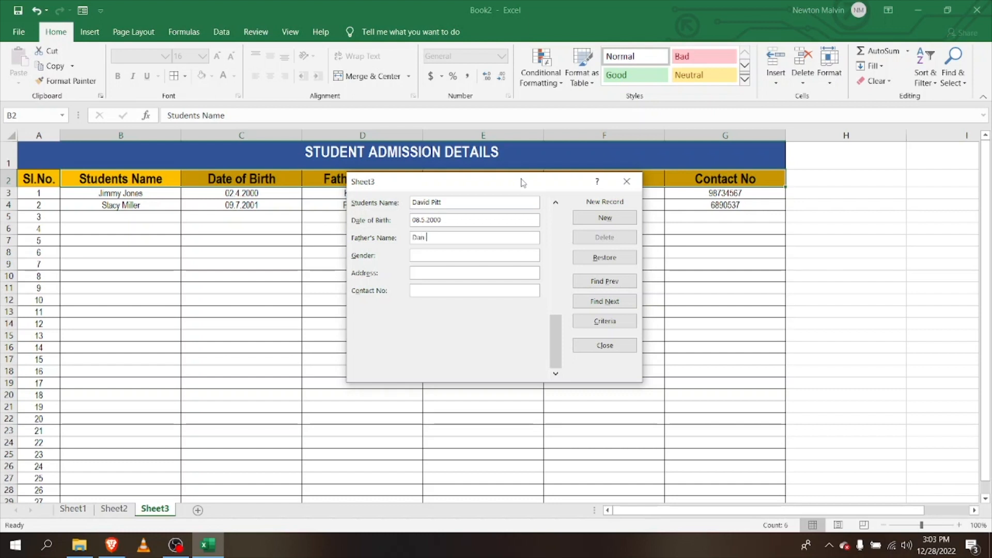
text(Pitt)
click(493, 254)
text(Male)
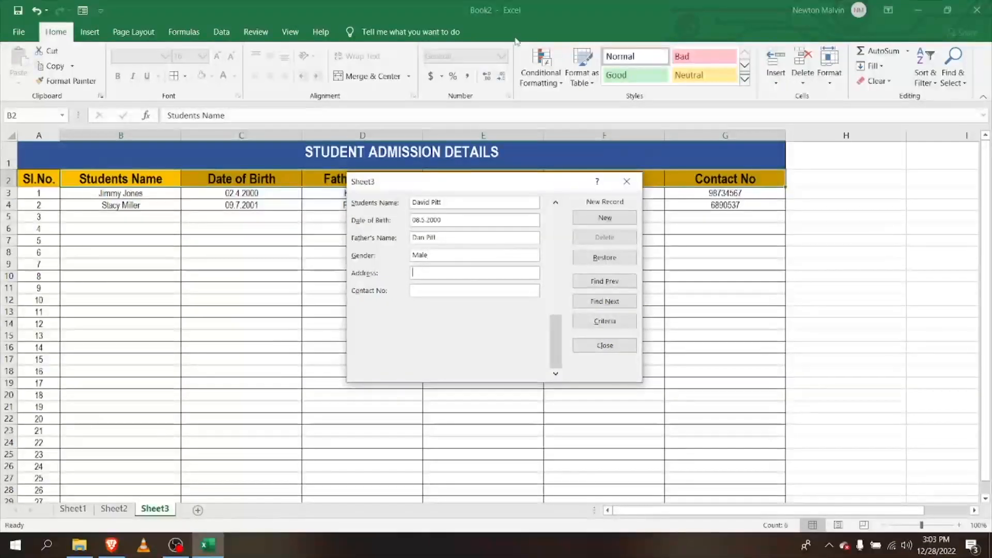
key(Tab)
text(Wiscons)
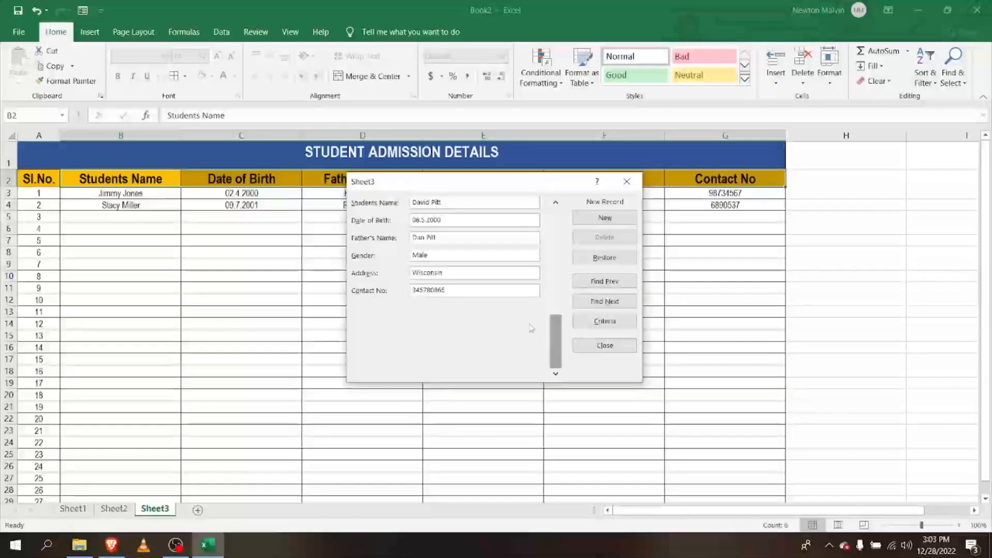
click(617, 219)
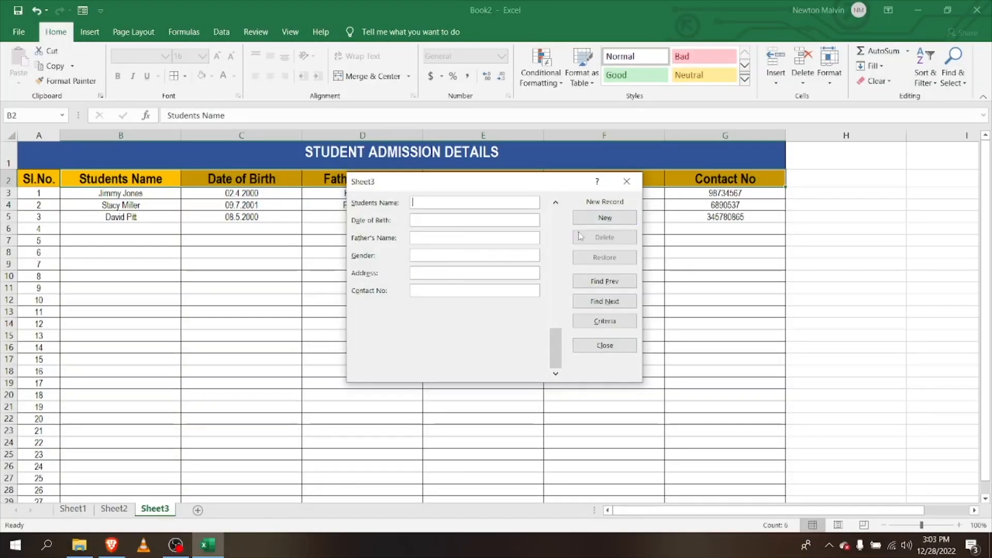
Bring up record 3 in the form, delete it with confirmation, and close the form.
drag(564, 181, 585, 273)
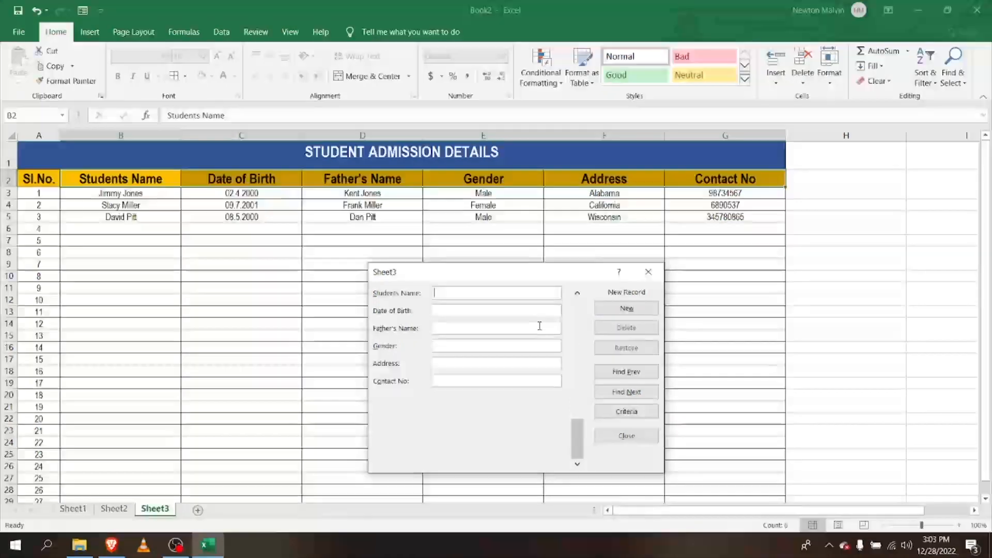
click(607, 375)
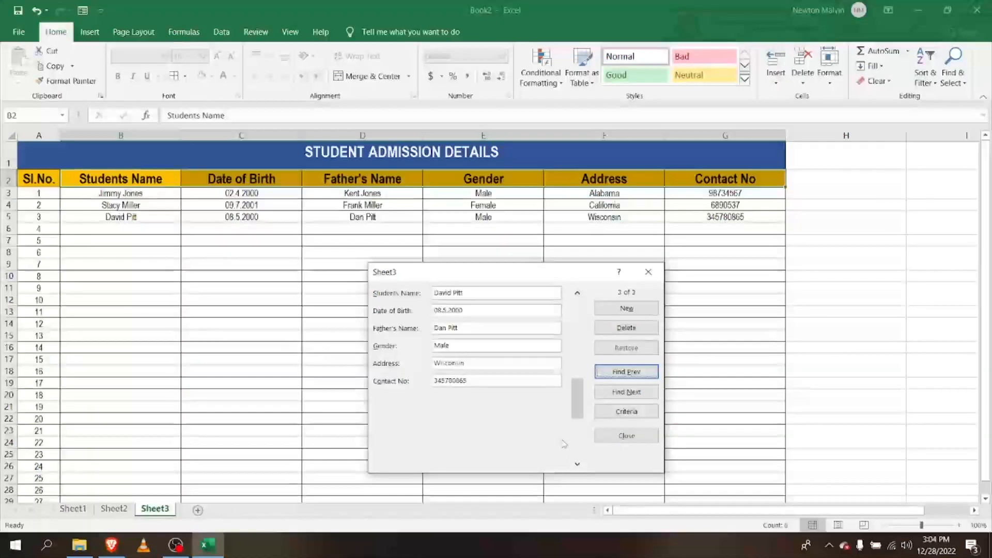
click(626, 330)
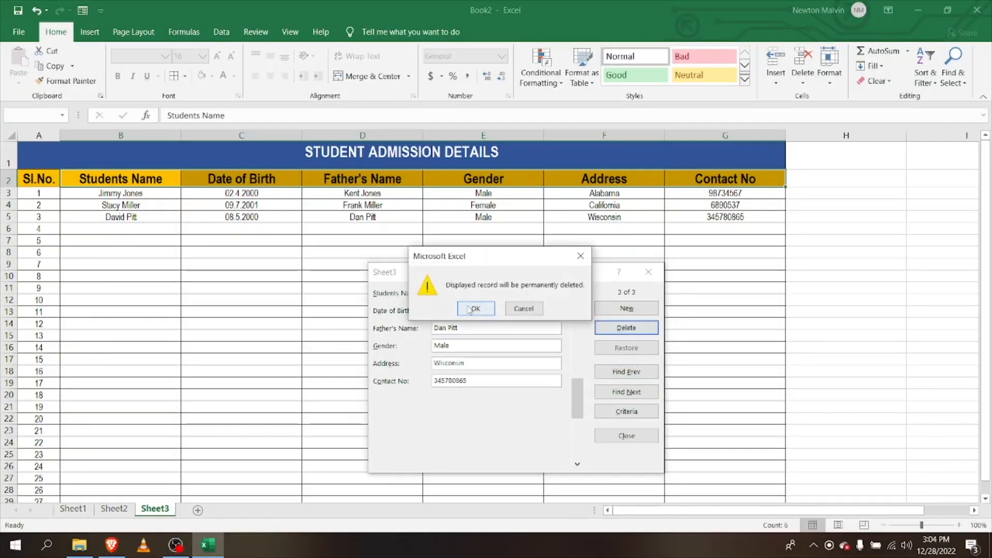
click(472, 309)
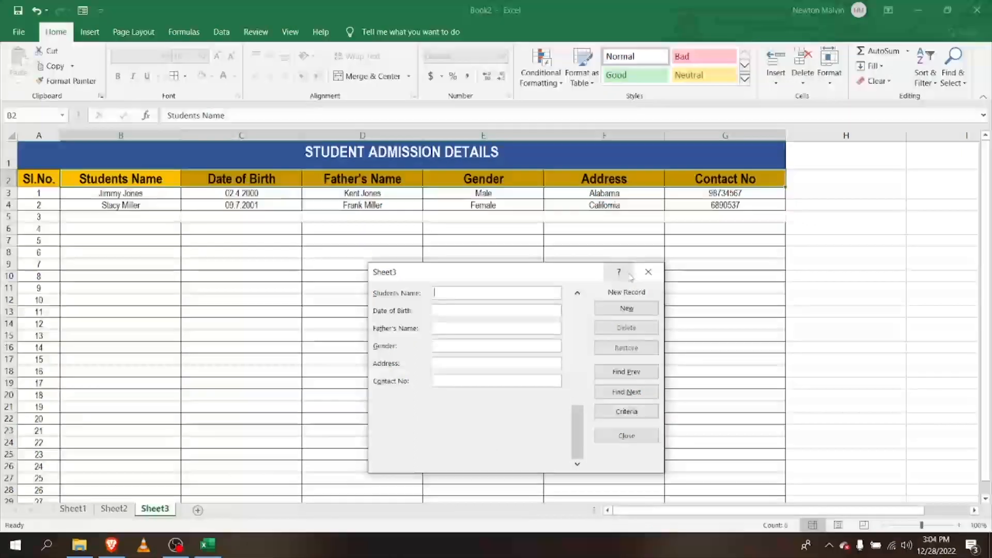
click(635, 439)
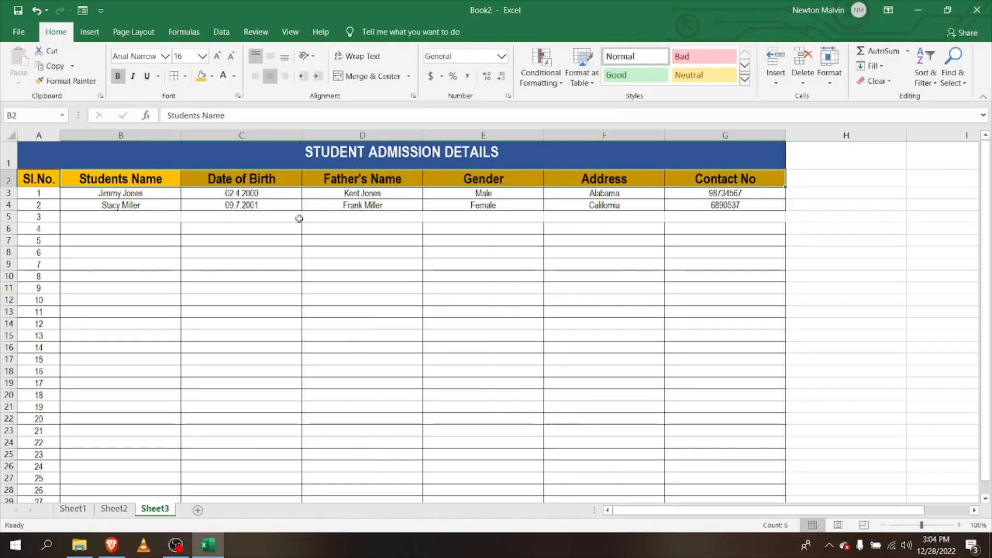
scroll(492, 299, down, 2)
scroll(493, 299, up, 2)
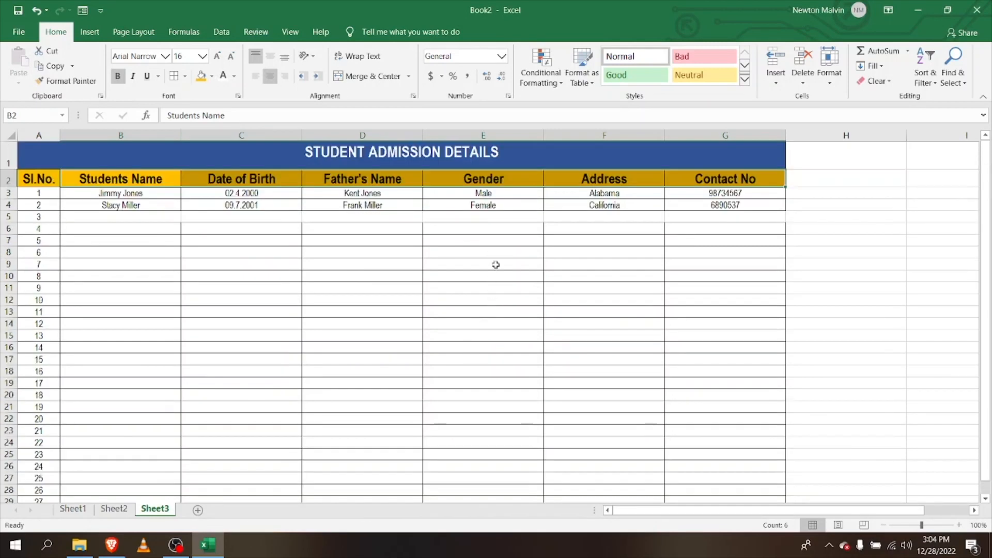